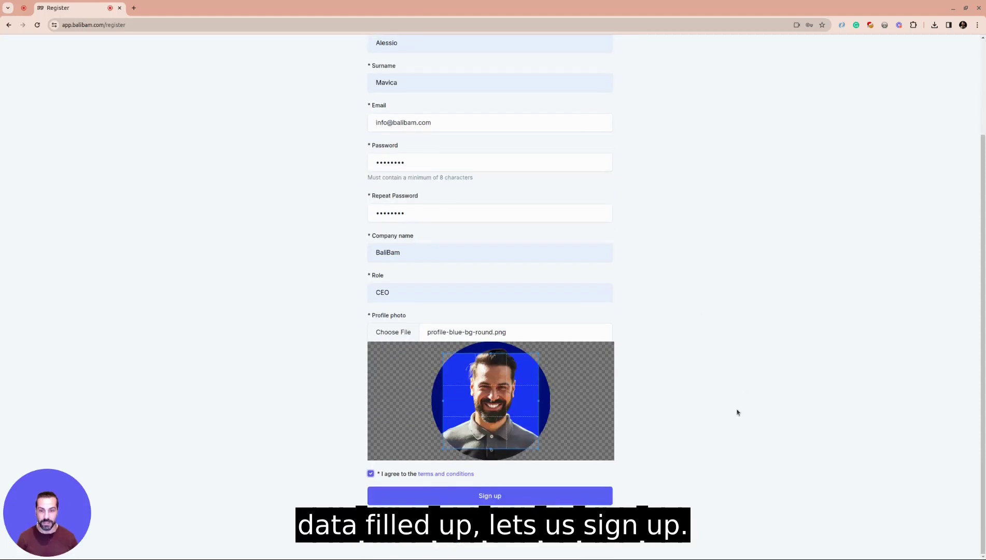
# Step: Submit the completed registration form and look over the entries of the expanded navigation menu
pyautogui.click(502, 500)
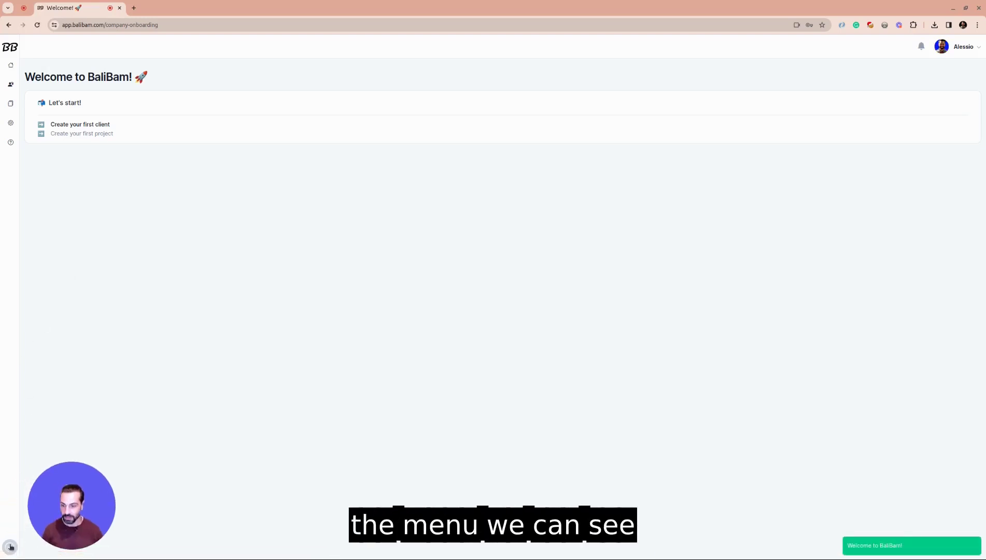
pyautogui.click(9, 547)
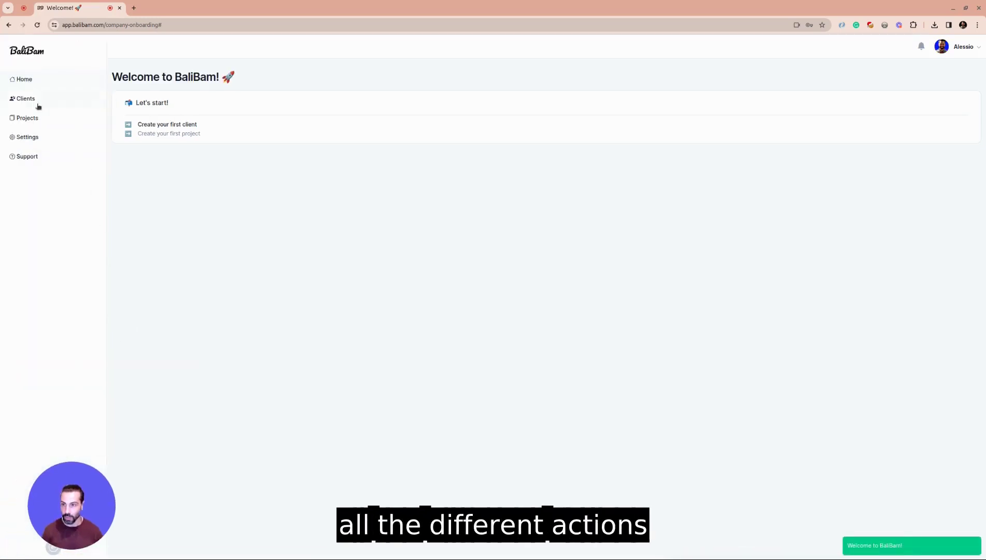
pyautogui.moveTo(73, 482); pyautogui.dragTo(80, 504)
pyautogui.click(53, 547)
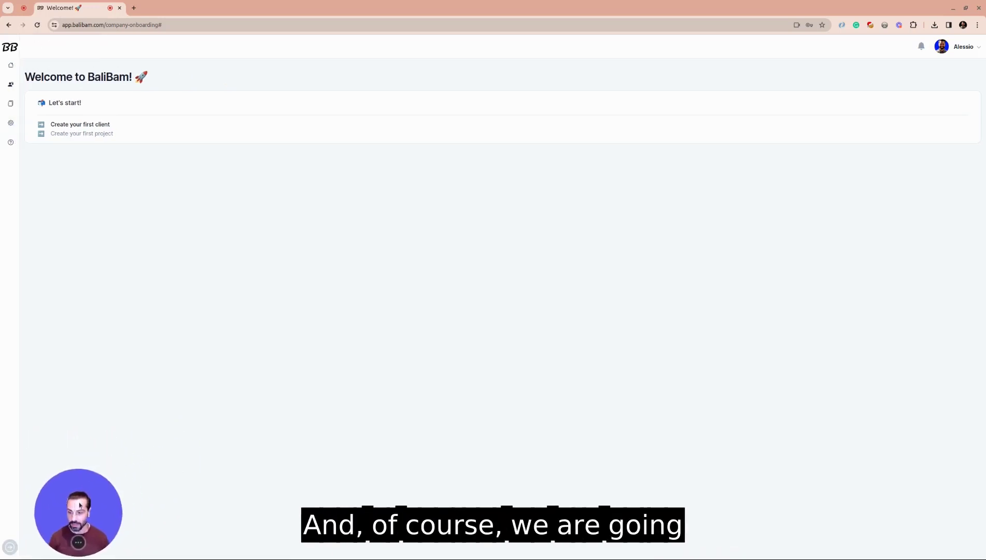
# Step: Create the first client with the name "First SL" and VAT 00000
pyautogui.click(93, 127)
pyautogui.click(635, 107)
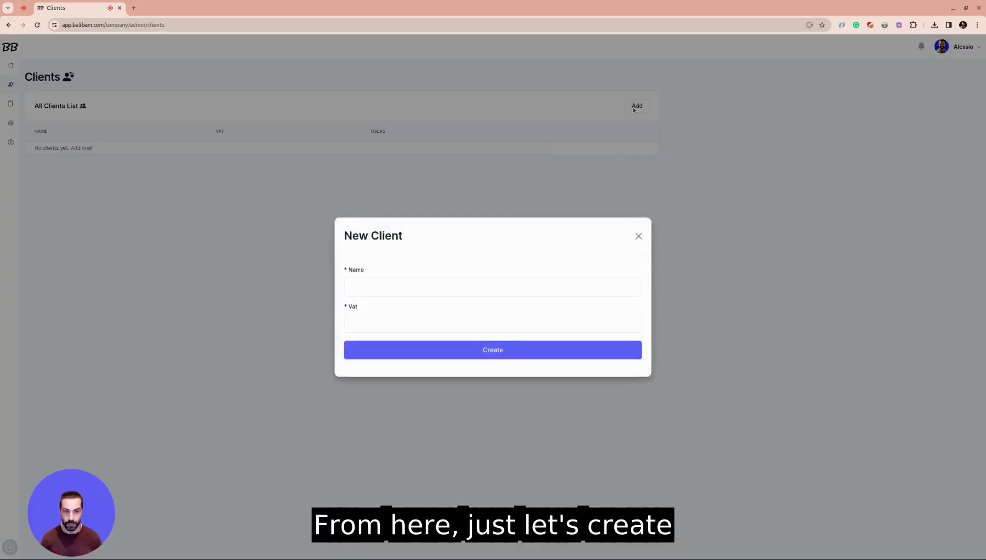
pyautogui.click(428, 287)
pyautogui.write('Fir')
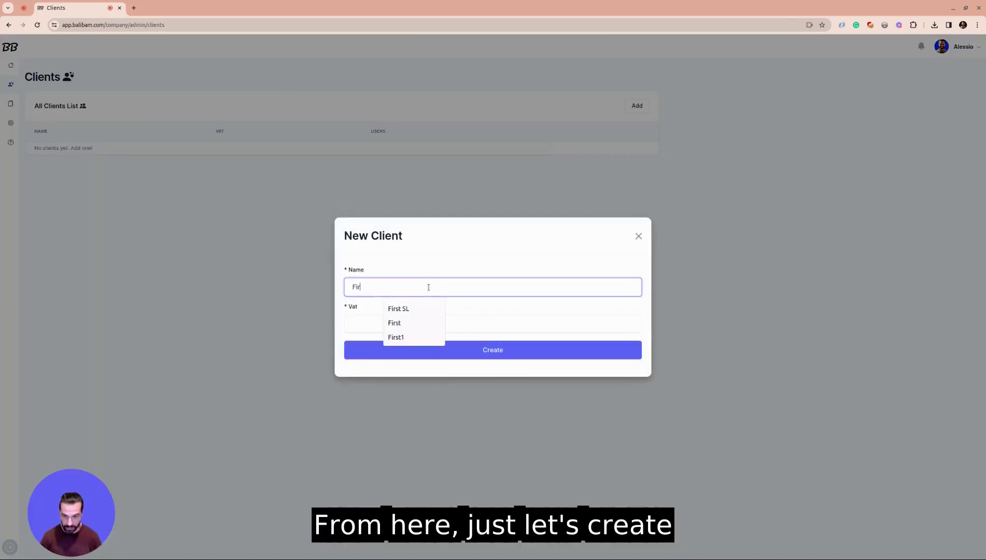
pyautogui.click(414, 309)
pyautogui.click(399, 324)
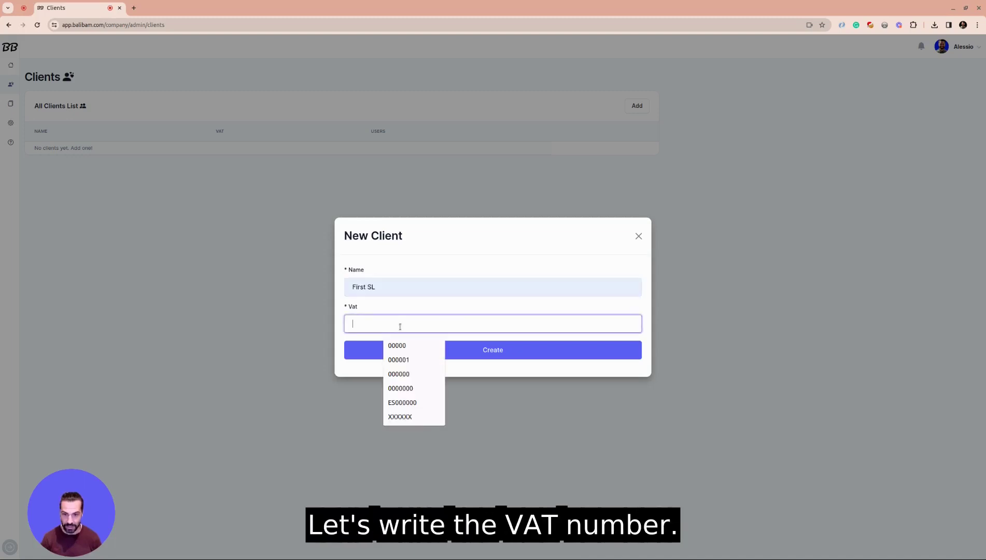
pyautogui.write('00000')
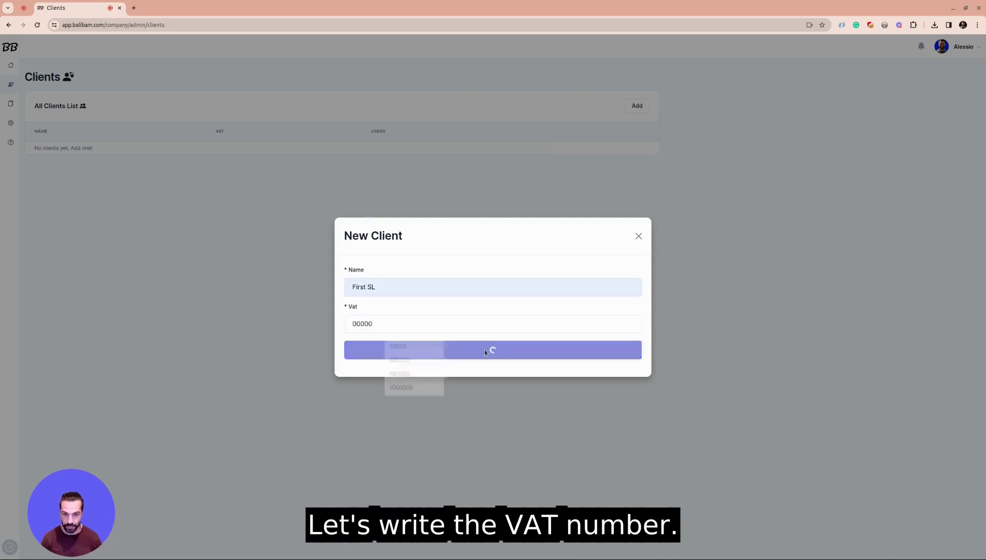
pyautogui.click(484, 350)
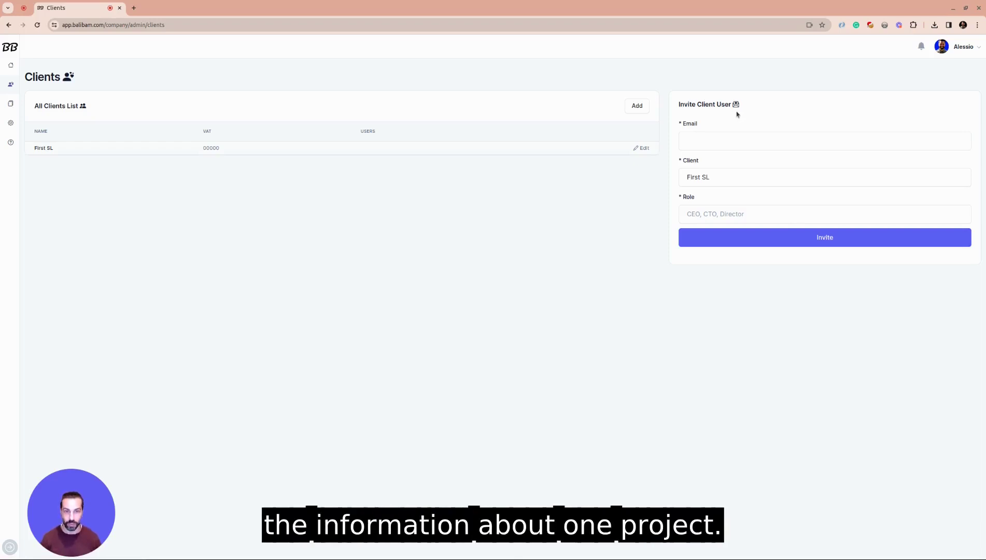
# Step: Begin the first project from the welcome checklist, naming it "Amazing Project" and selecting the only listed teammate
pyautogui.click(10, 68)
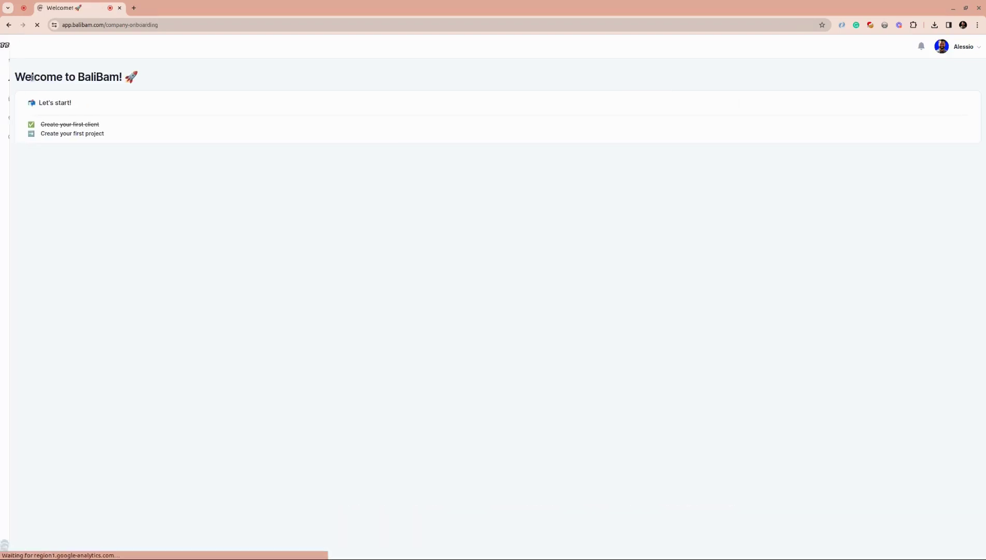
pyautogui.click(74, 134)
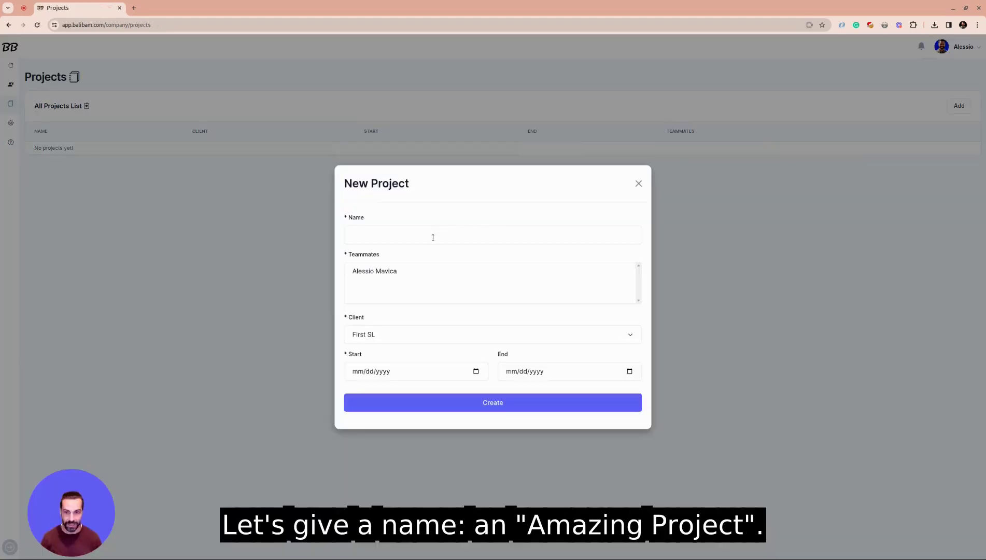
pyautogui.click(433, 237)
pyautogui.click(431, 270)
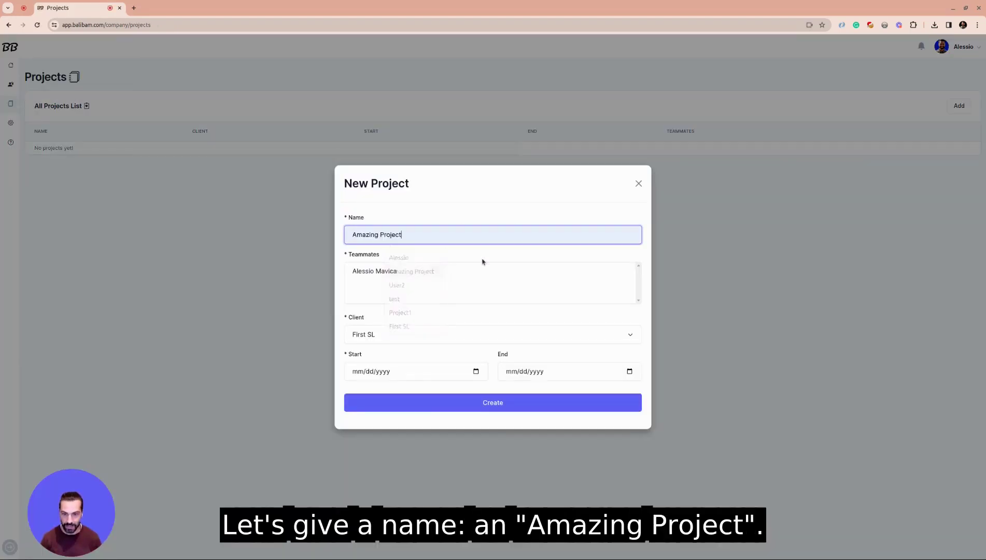
pyautogui.click(357, 270)
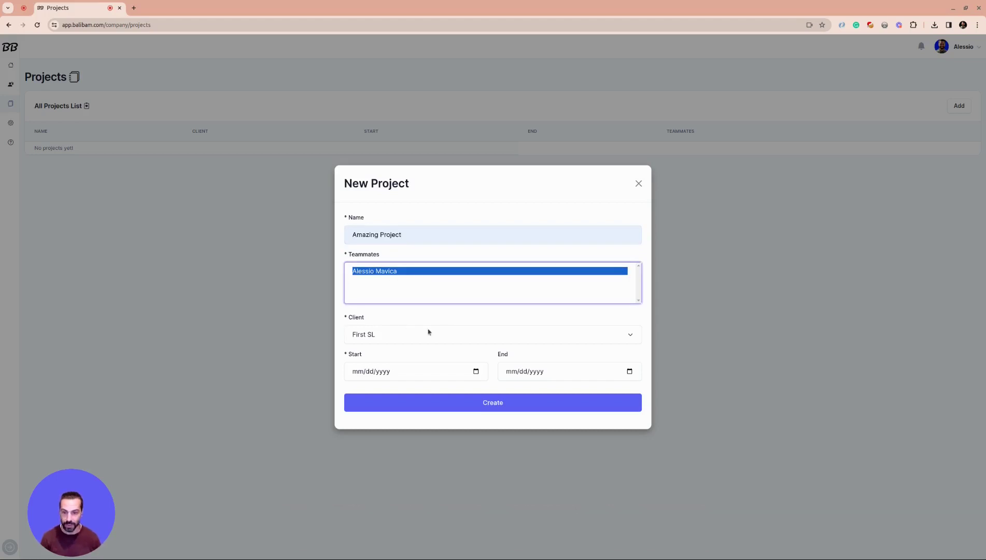
# Step: Set the project's start date to 12/01/2023 and end date to 01/31/2024, and create the project
pyautogui.click(475, 371)
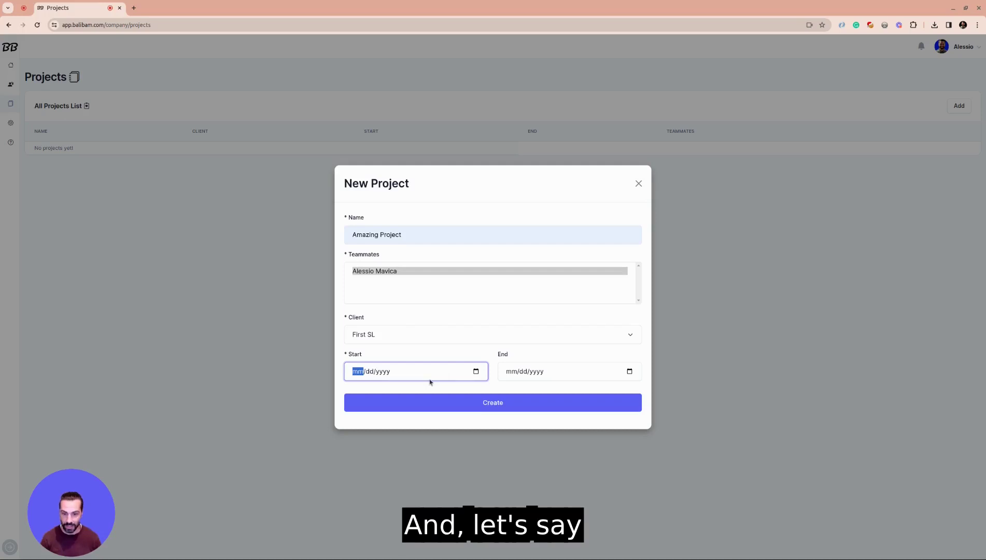
pyautogui.click(415, 419)
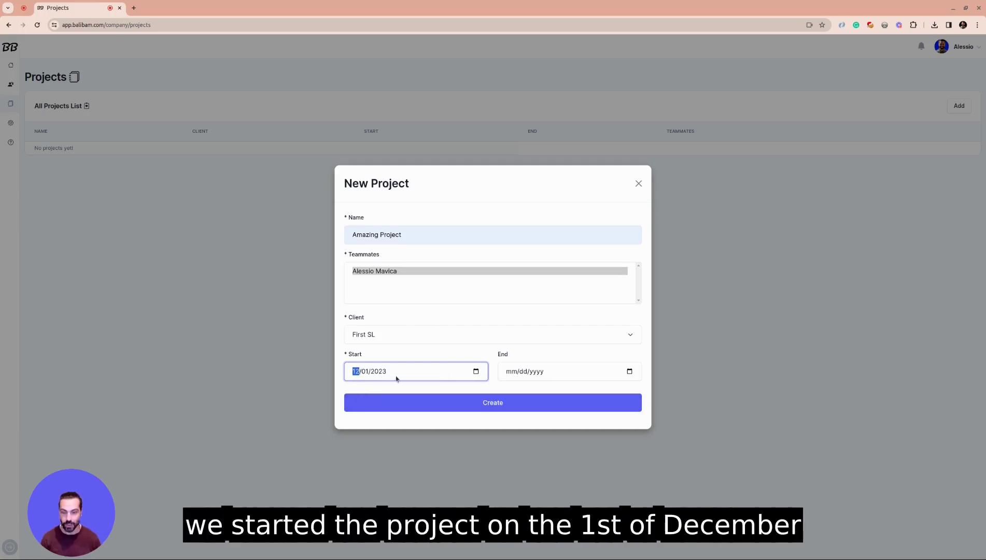
pyautogui.click(629, 371)
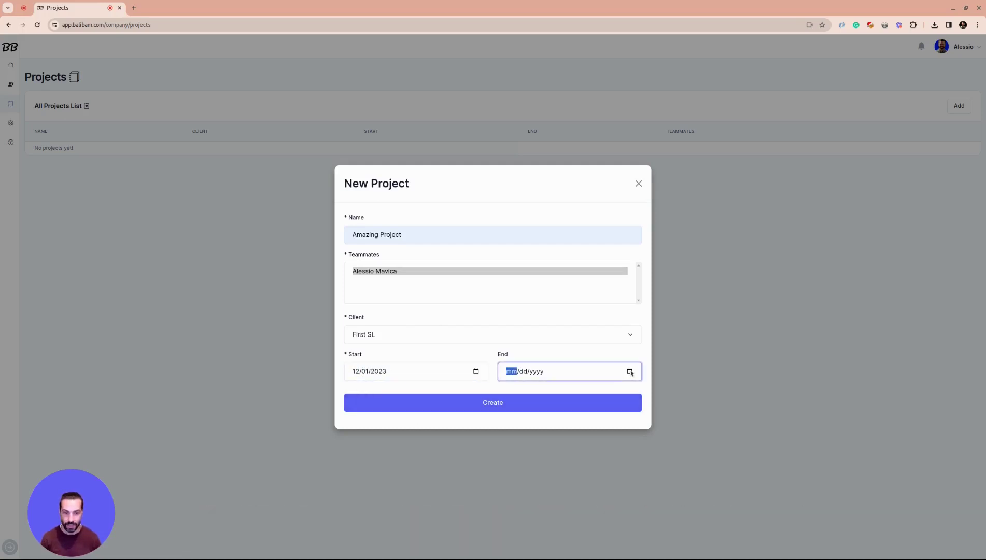
pyautogui.click(585, 396)
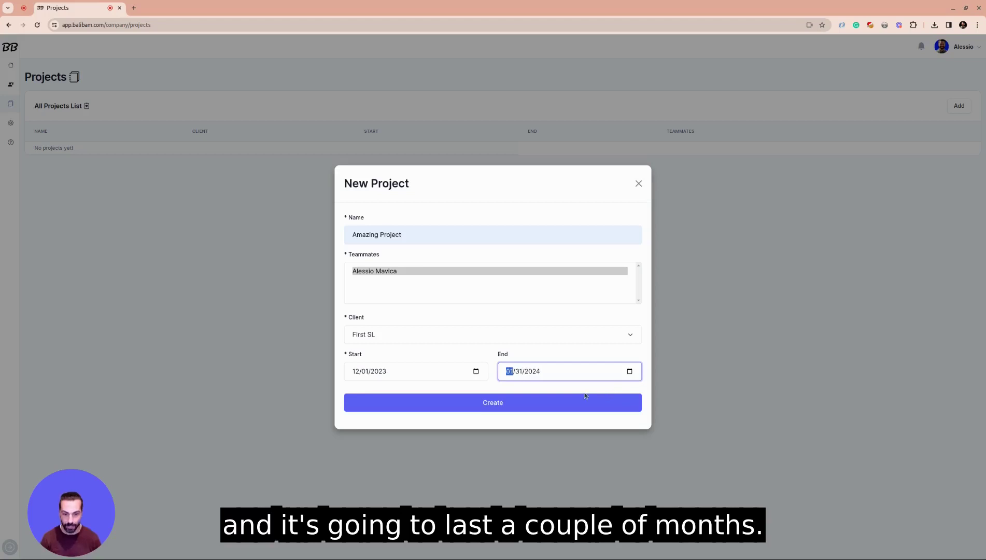
pyautogui.click(542, 404)
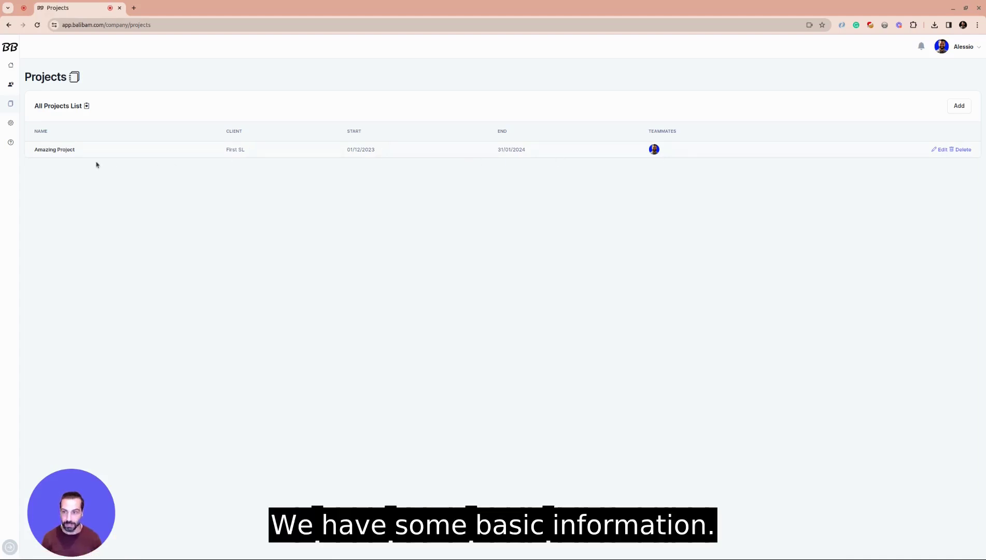
# Step: Open Amazing Project and view the details of its start and end events on the timeline
pyautogui.click(53, 150)
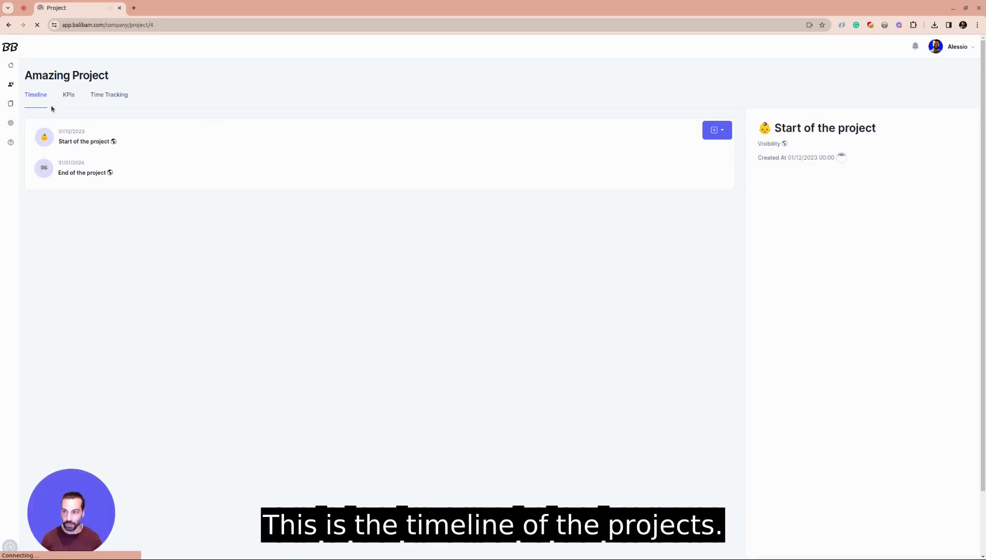
pyautogui.click(104, 167)
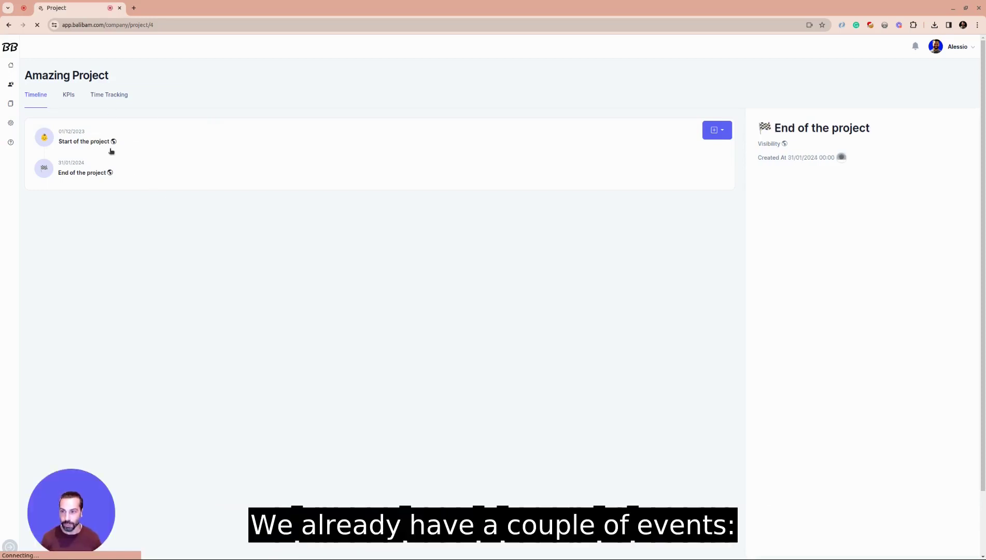
pyautogui.click(113, 138)
pyautogui.click(156, 177)
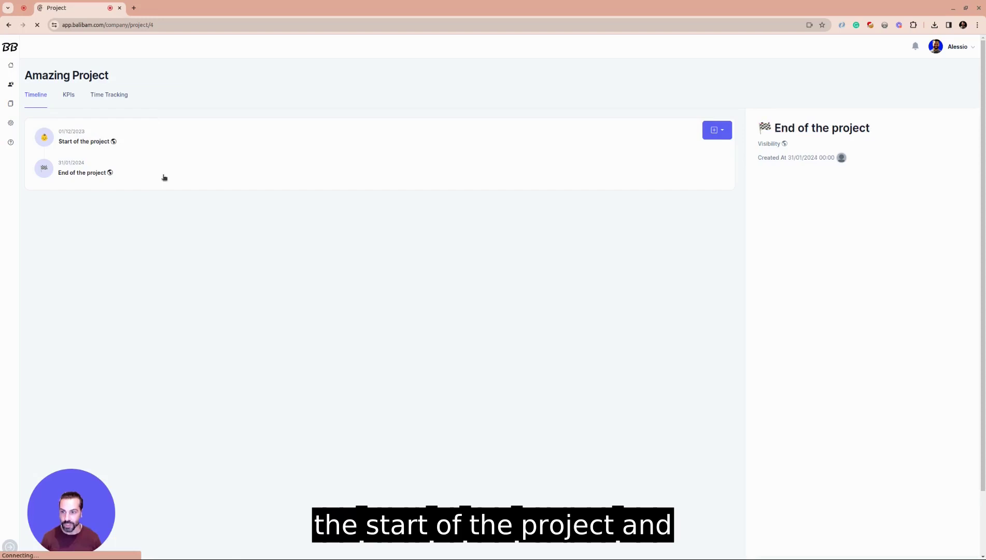
# Step: Begin a new milestone on the project timeline titled "Milestone1" with the description "Login page"
pyautogui.click(730, 133)
pyautogui.click(728, 151)
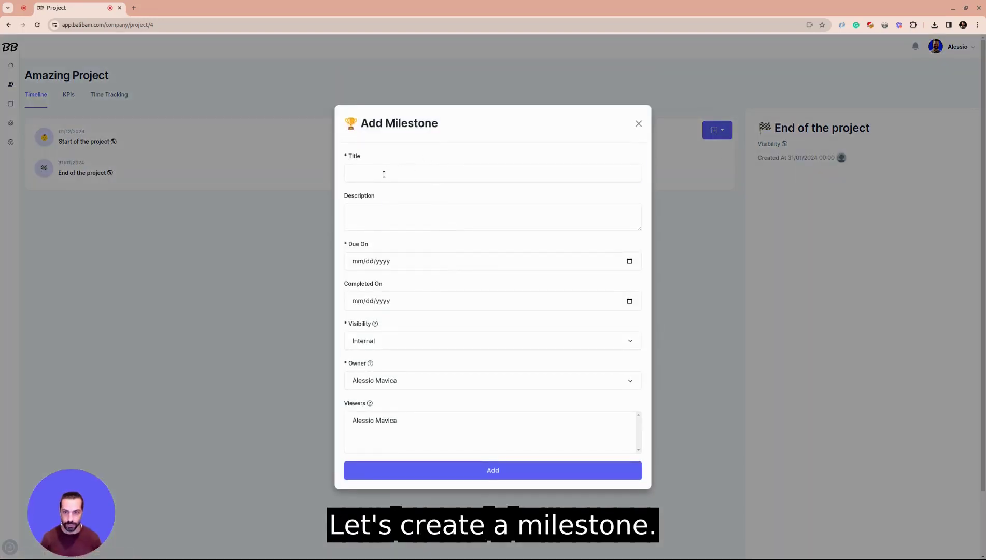
pyautogui.click(385, 173)
pyautogui.click(394, 194)
pyautogui.click(393, 209)
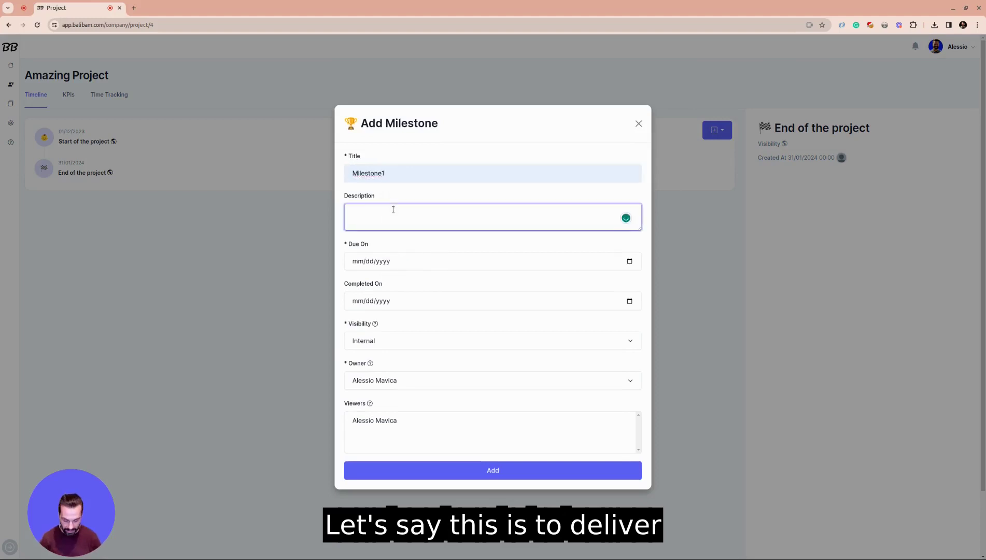
pyautogui.write('Login page')
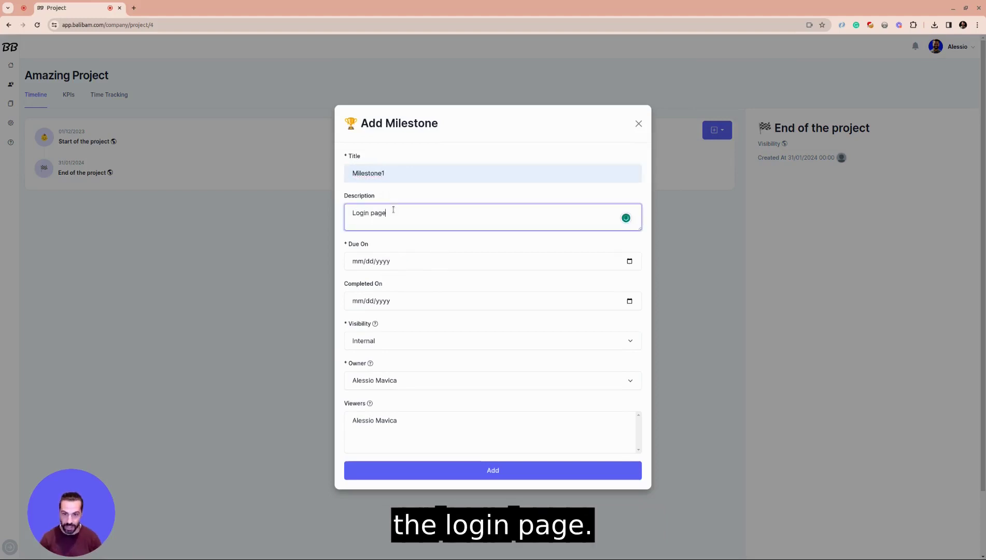
# Step: Give the milestone due date 12/15/2023, completion date 12/22/2023 and Public visibility, and add it to the timeline
pyautogui.click(412, 261)
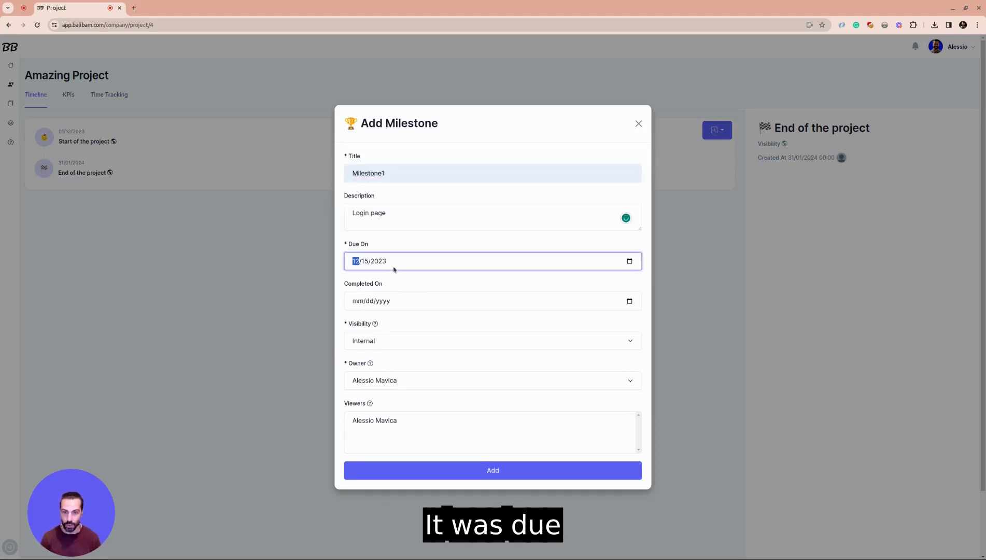
pyautogui.click(629, 301)
pyautogui.click(379, 340)
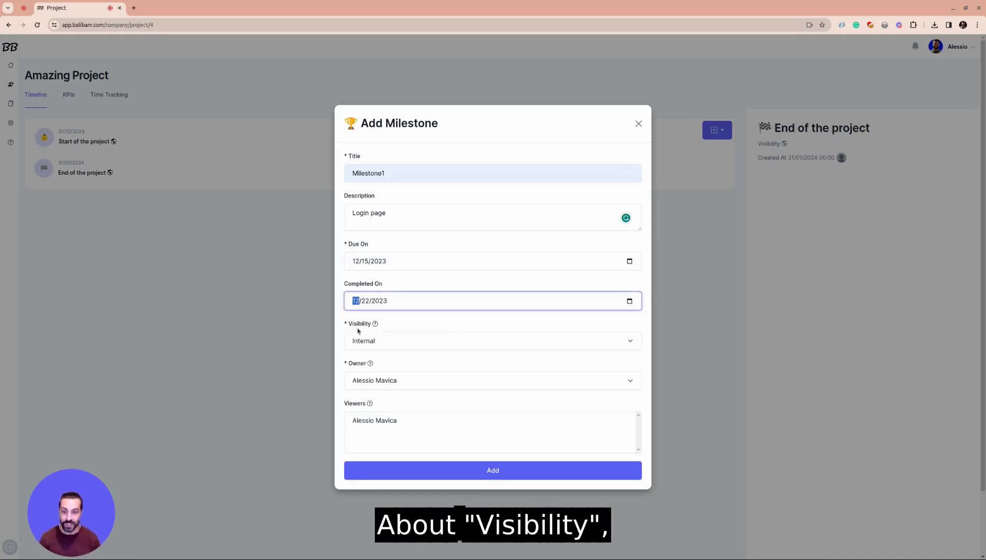
pyautogui.click(363, 341)
pyautogui.click(378, 365)
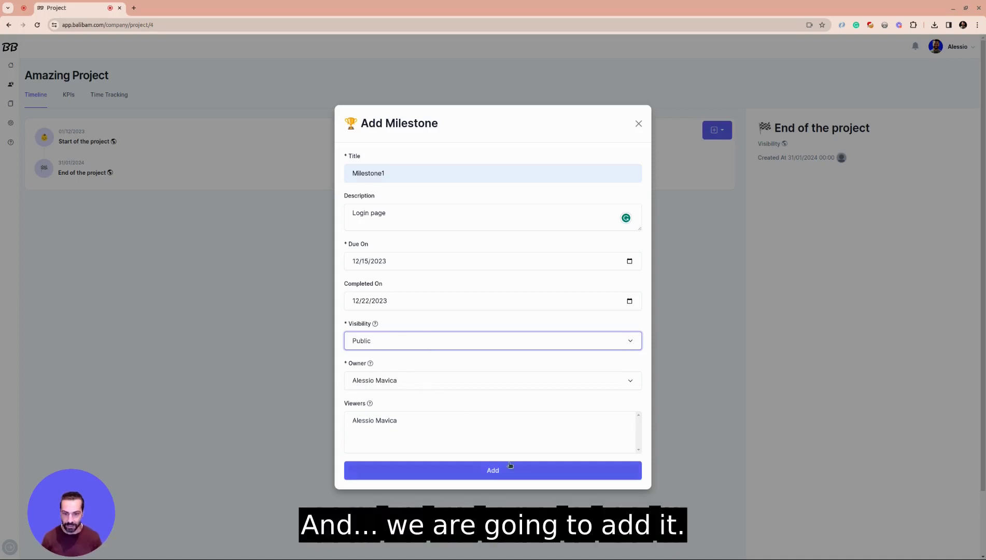
pyautogui.click(509, 466)
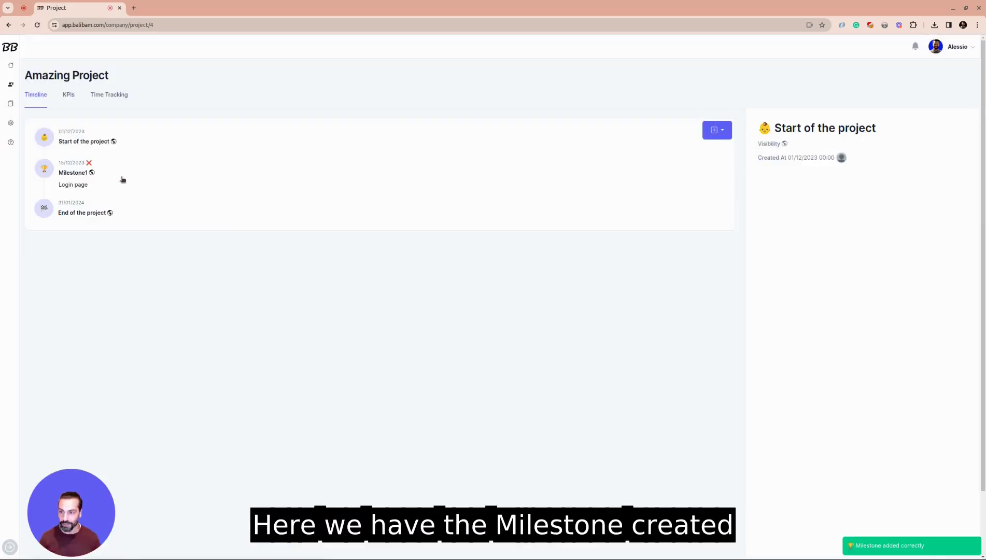
# Step: Open Milestone1 from the timeline to review its due date and completion details
pyautogui.click(123, 179)
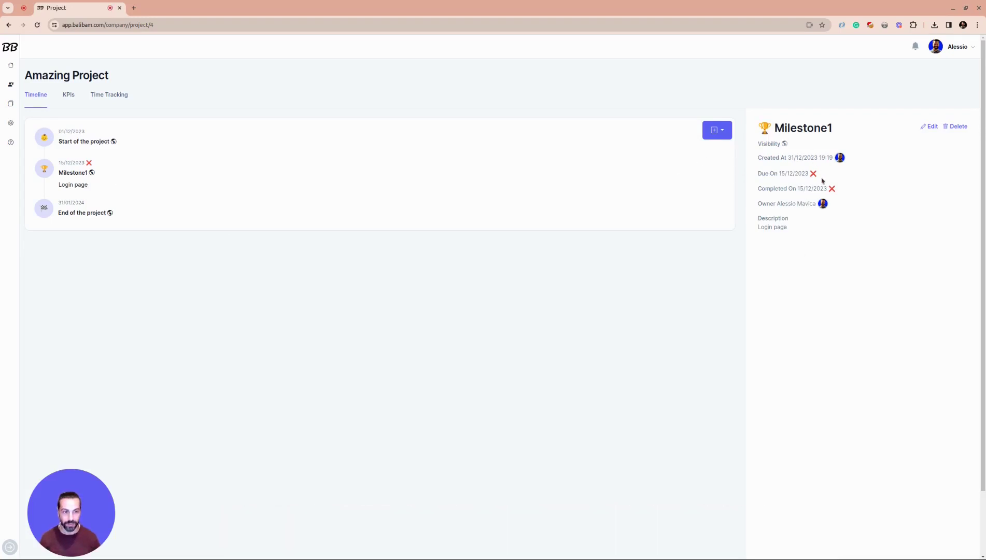
pyautogui.moveTo(813, 174)
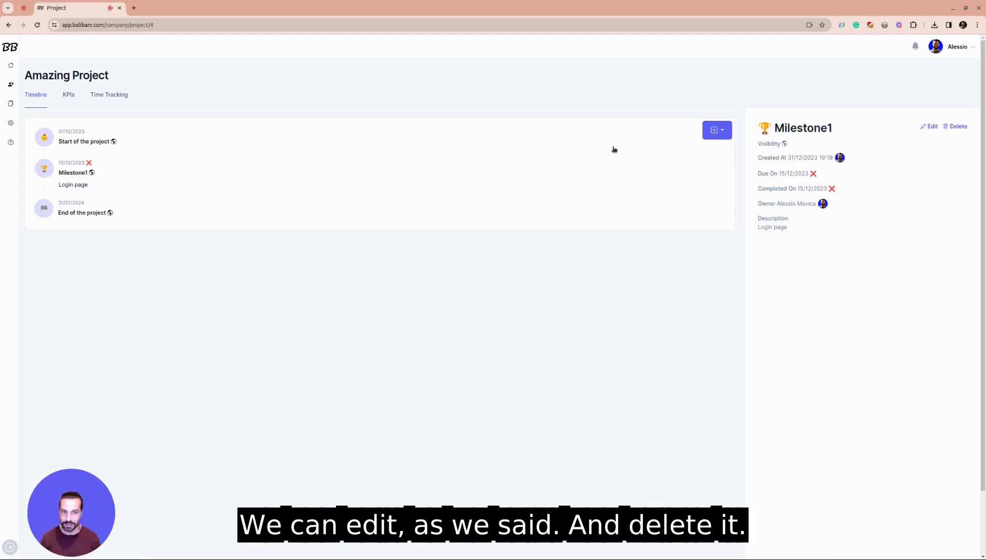
# Step: Begin a new deviation on the project timeline titled "Deviation 1" with the description "Holidays"
pyautogui.click(714, 133)
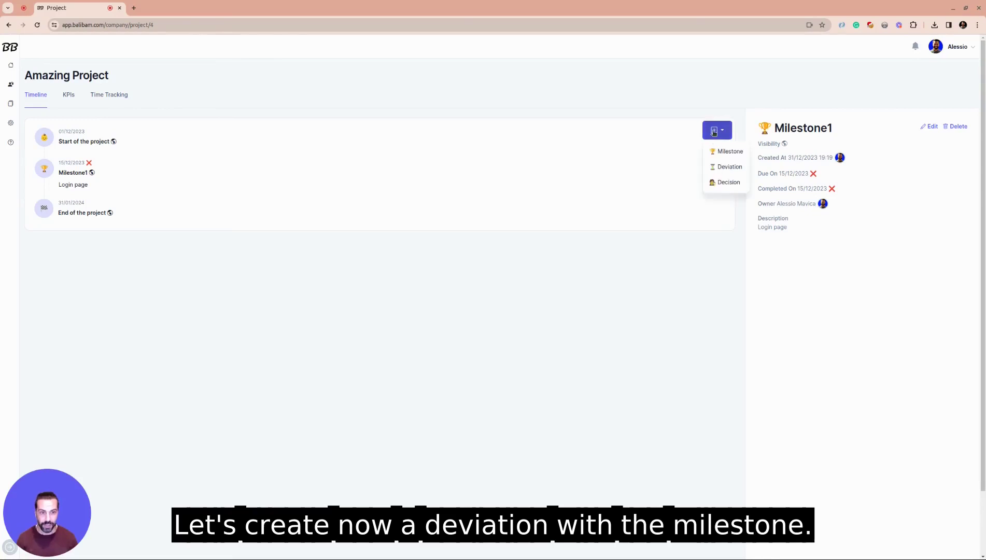
pyautogui.click(723, 168)
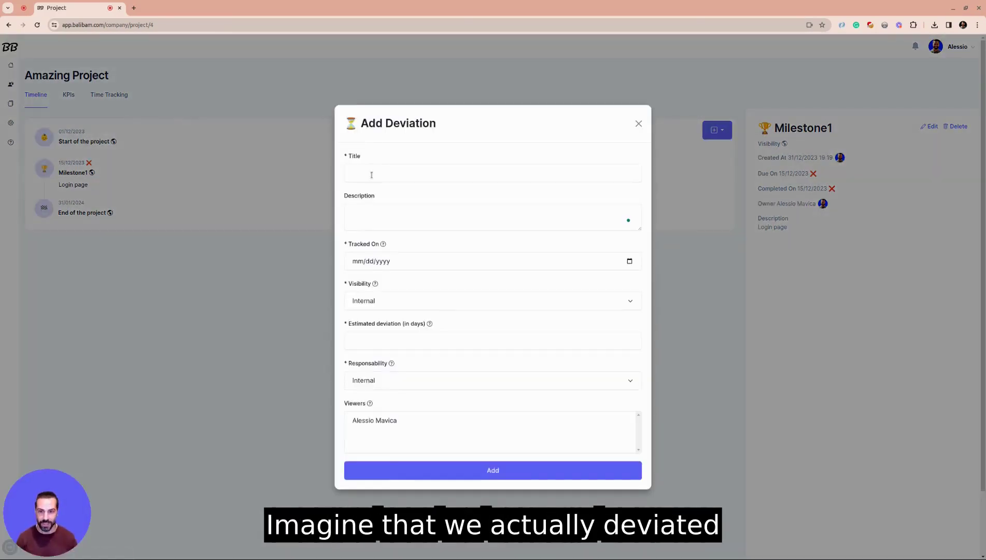
pyautogui.click(370, 172)
pyautogui.press('Return')
pyautogui.click(401, 215)
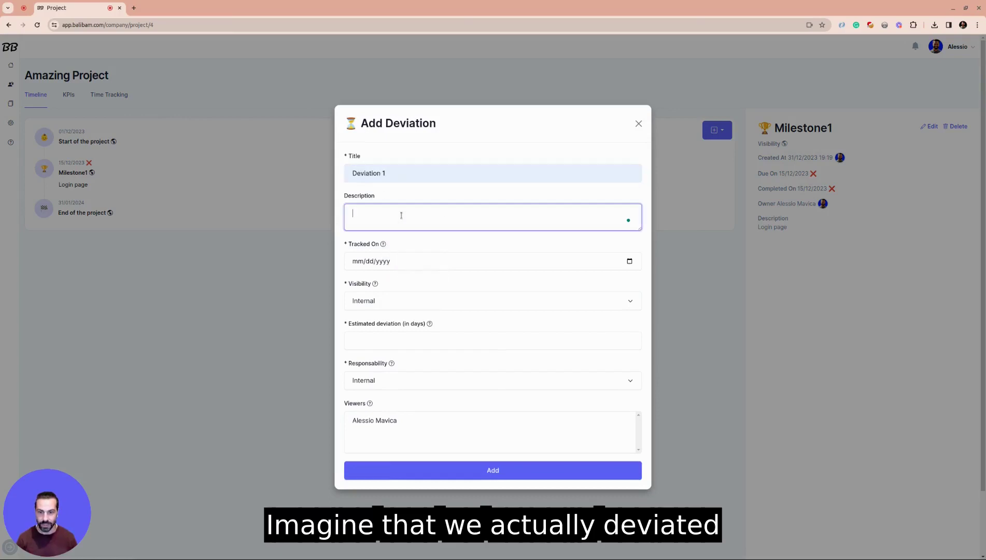
pyautogui.write('Holidays')
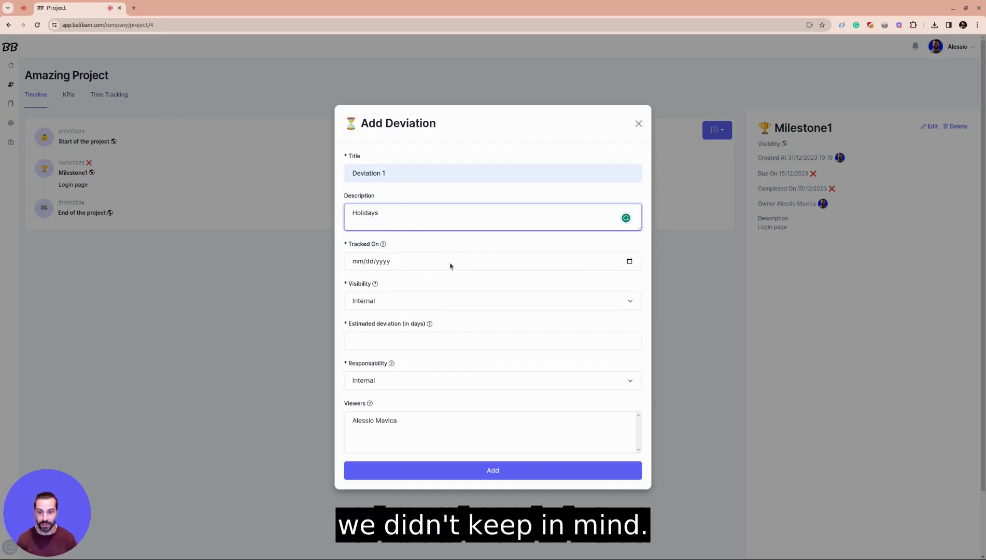
# Step: Set the deviation's tracked date to 12/04/2023 and its visibility to Public
pyautogui.click(629, 262)
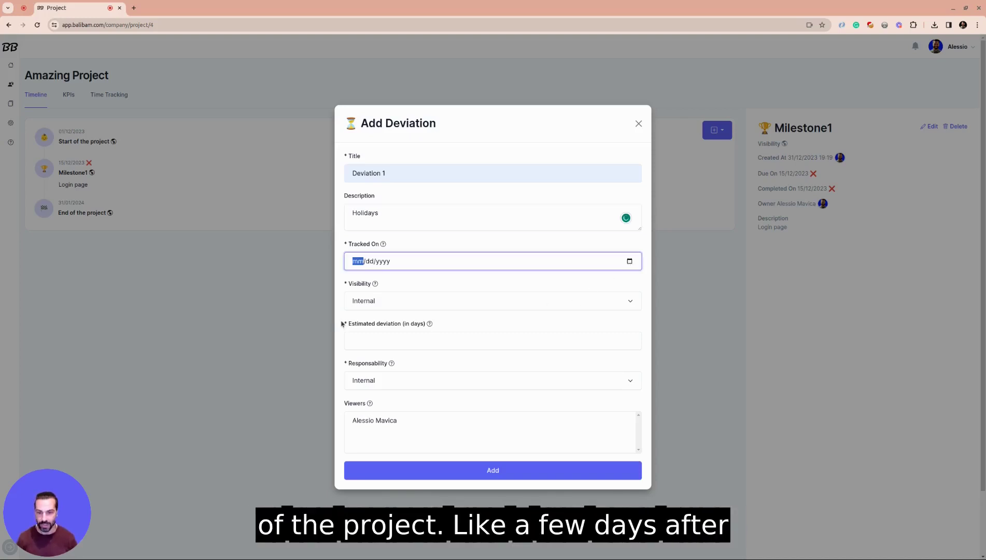
pyautogui.click(375, 319)
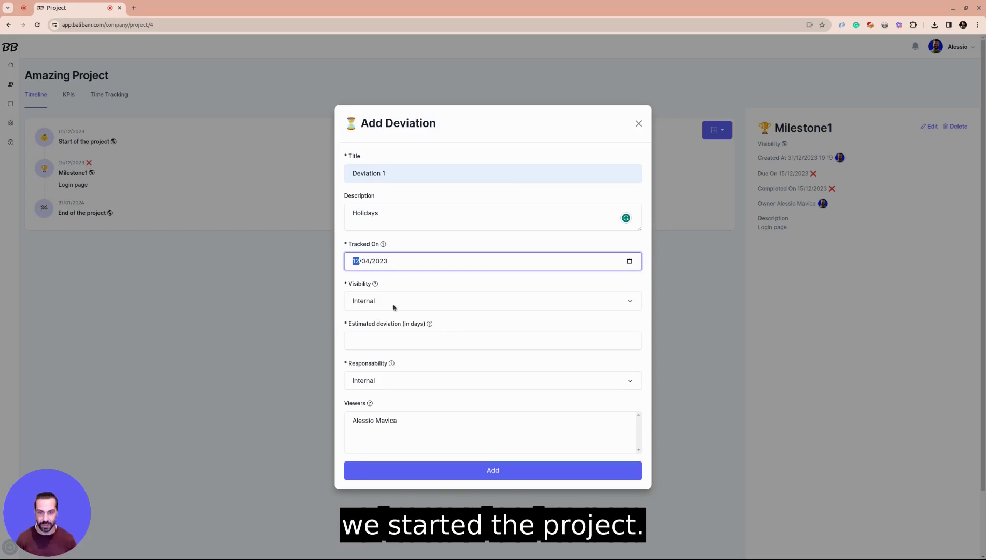
pyautogui.click(394, 307)
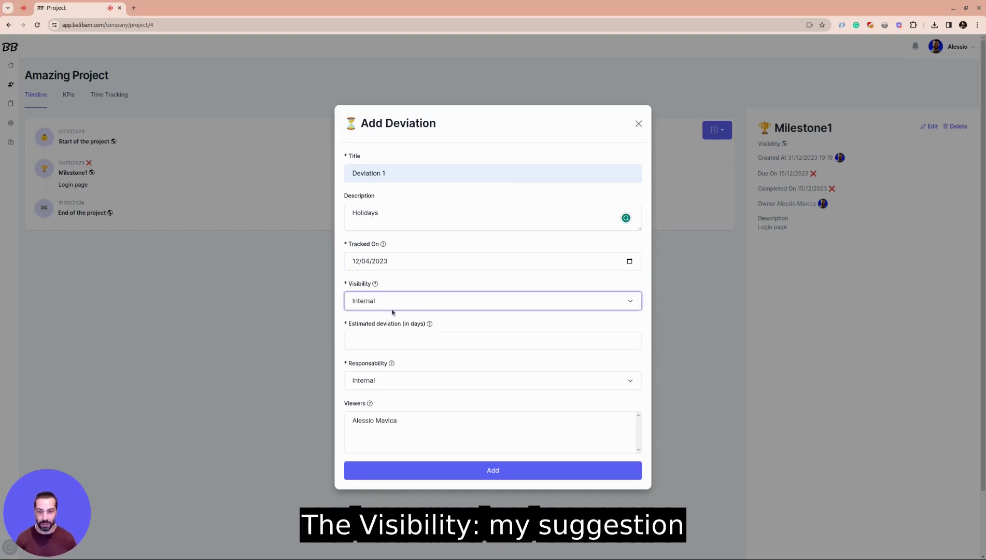
pyautogui.click(374, 323)
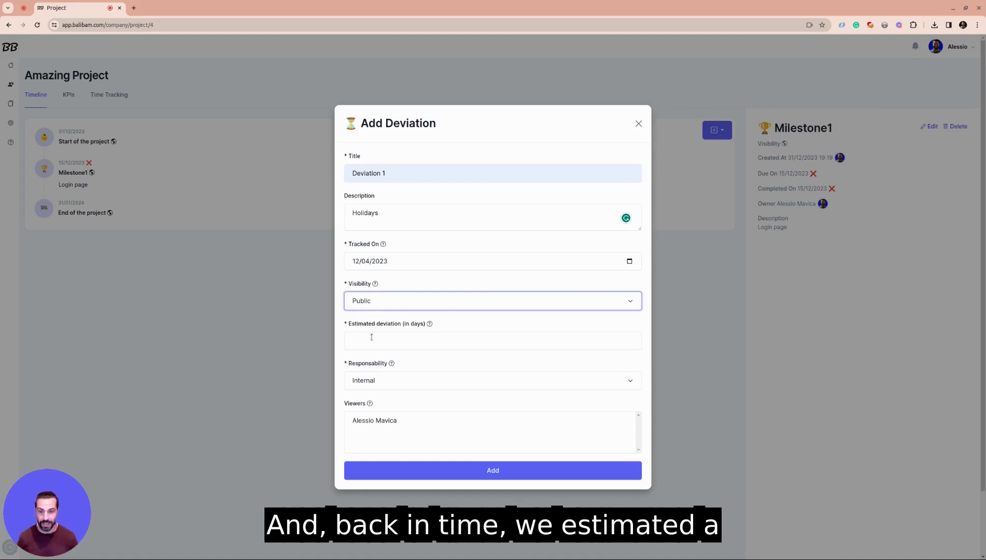
# Step: Add the deviation with an estimate of 7 days and Internal responsibility, and open its details from the timeline
pyautogui.click(369, 344)
pyautogui.write('7')
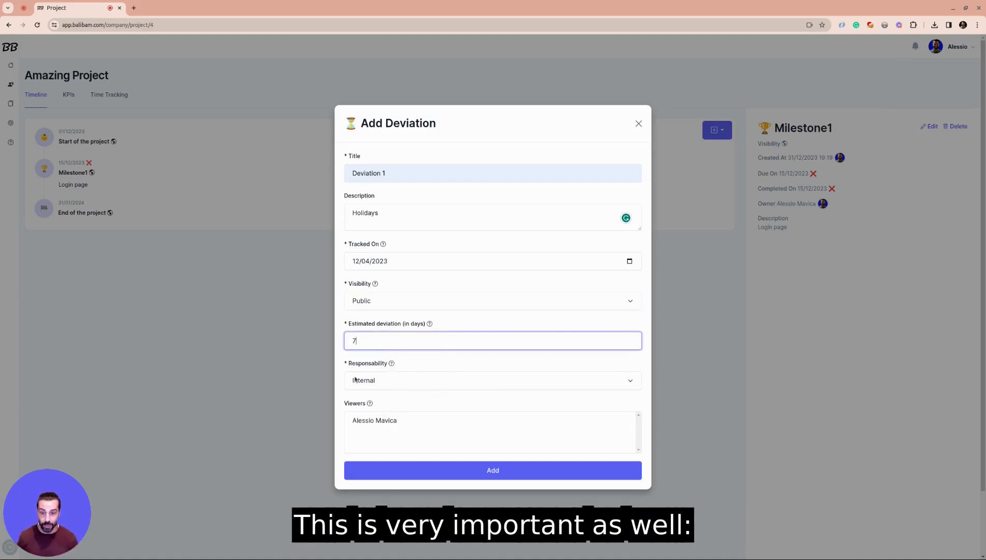
pyautogui.moveTo(393, 365)
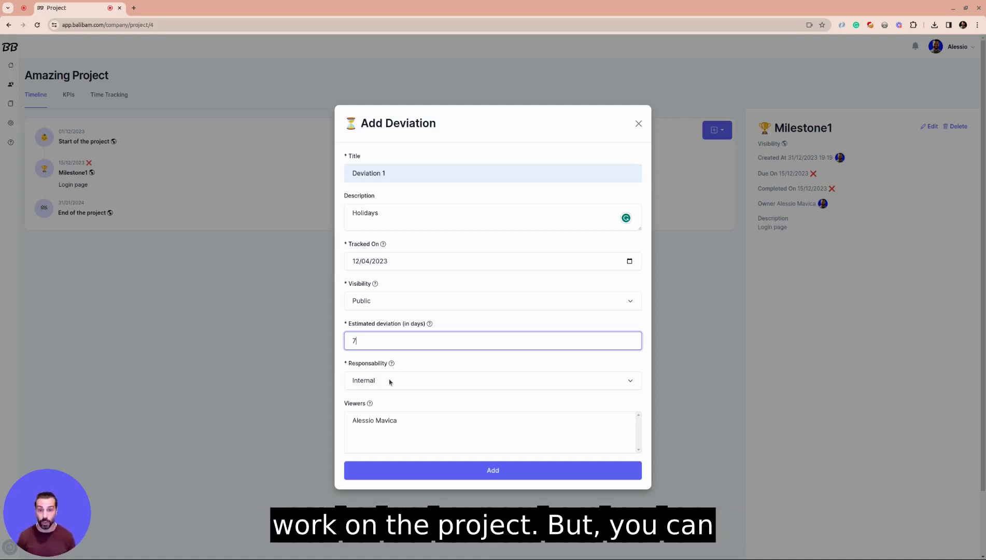
pyautogui.press('Tab')
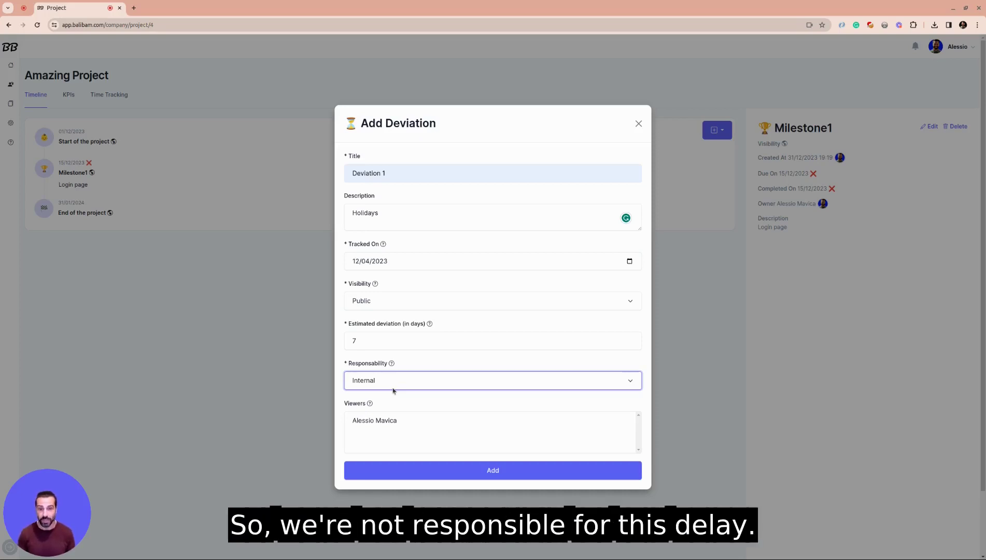
pyautogui.click(504, 469)
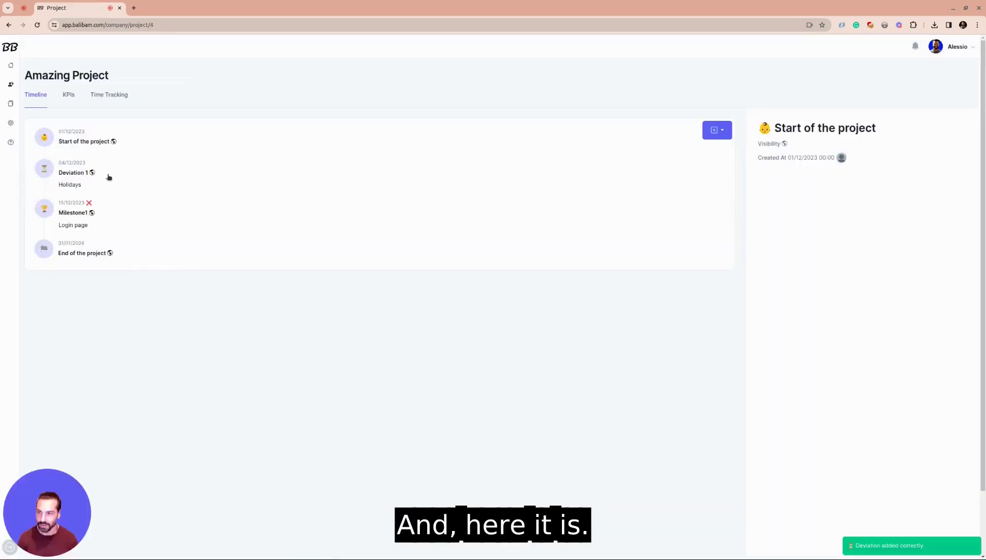
pyautogui.click(132, 179)
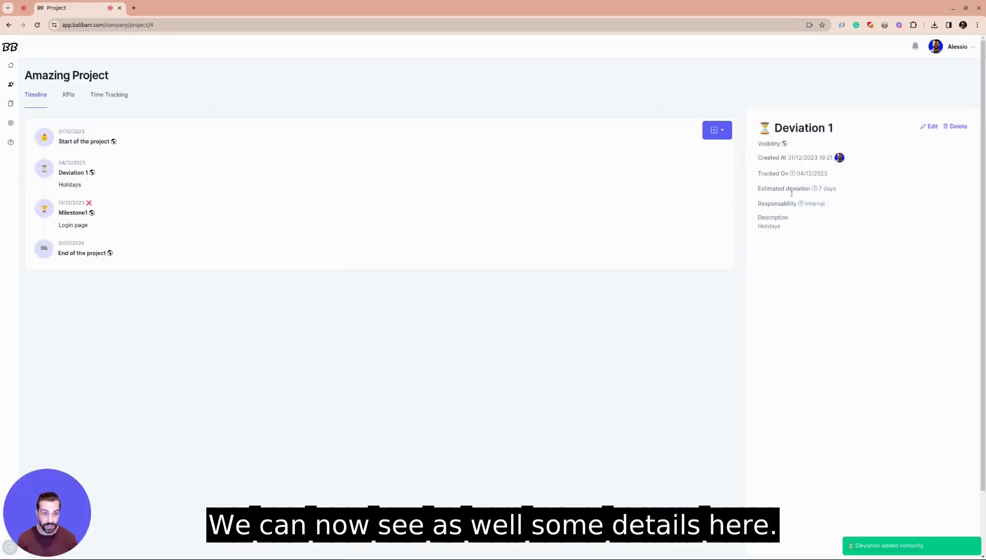
pyautogui.click(720, 134)
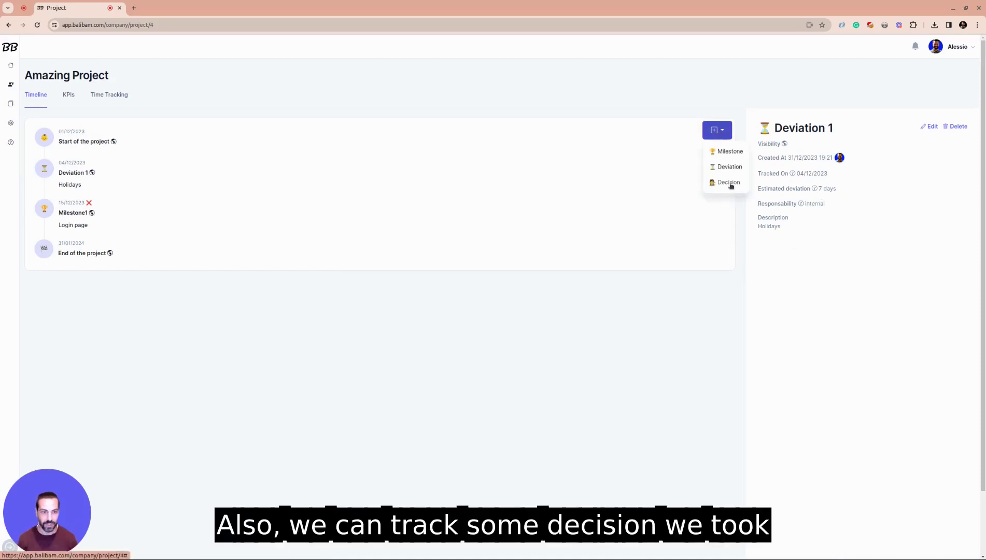
pyautogui.click(728, 183)
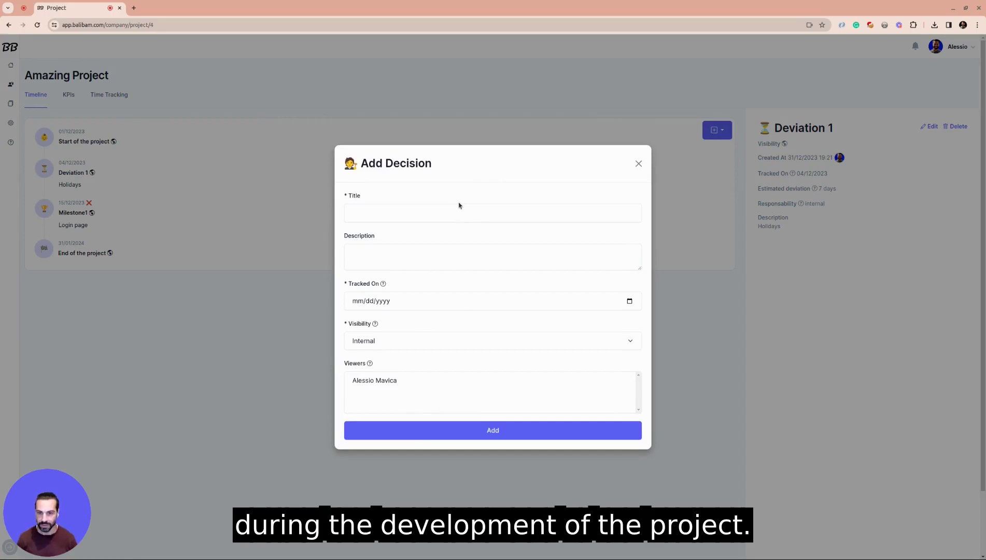
pyautogui.press('Escape')
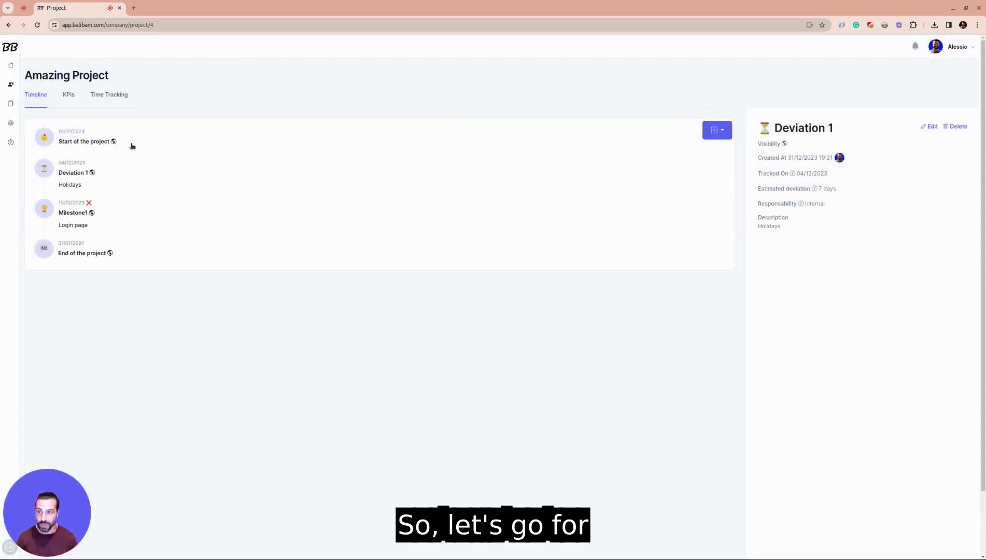
# Step: Open the project's KPIs and examine client happiness, elapsed days and total project time
pyautogui.click(67, 95)
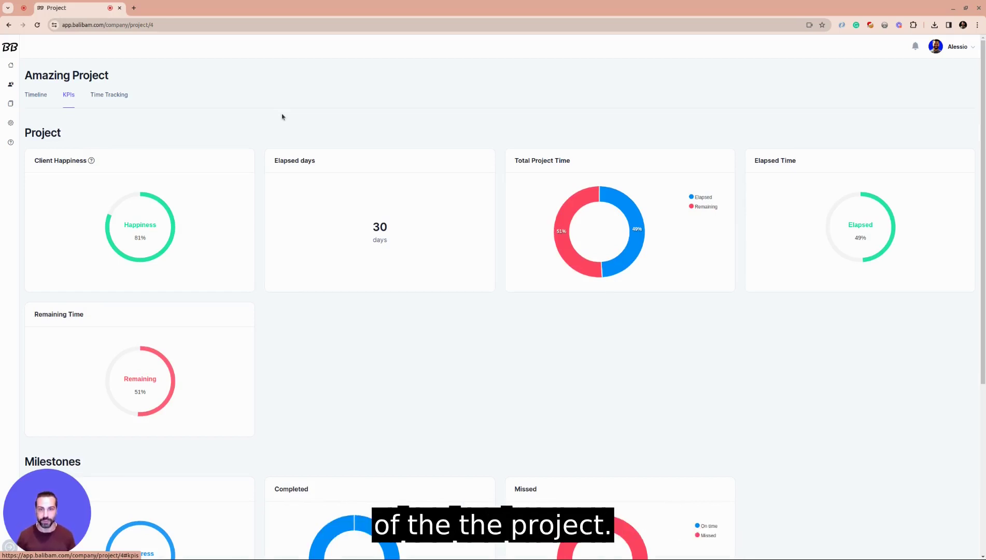
pyautogui.moveTo(92, 160)
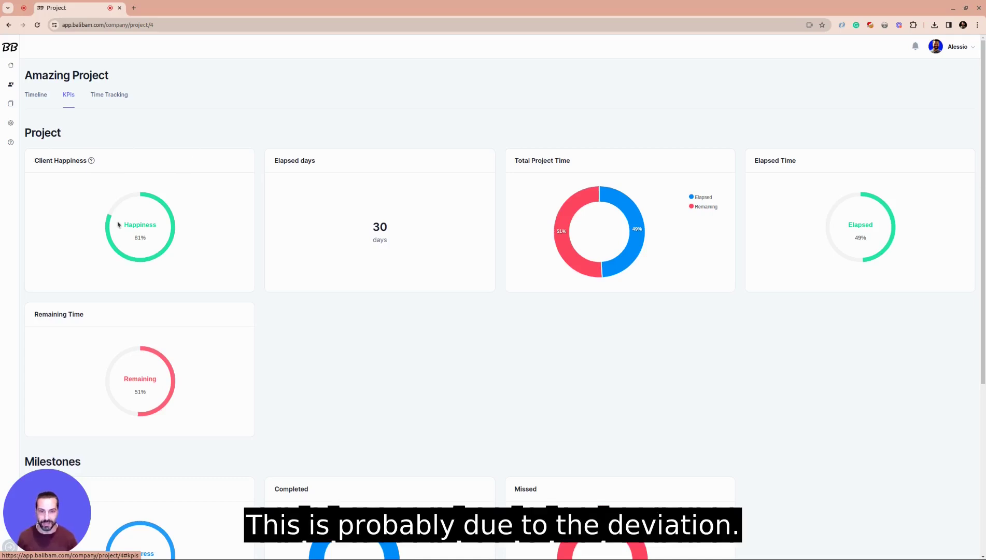
pyautogui.moveTo(330, 251); pyautogui.dragTo(428, 241)
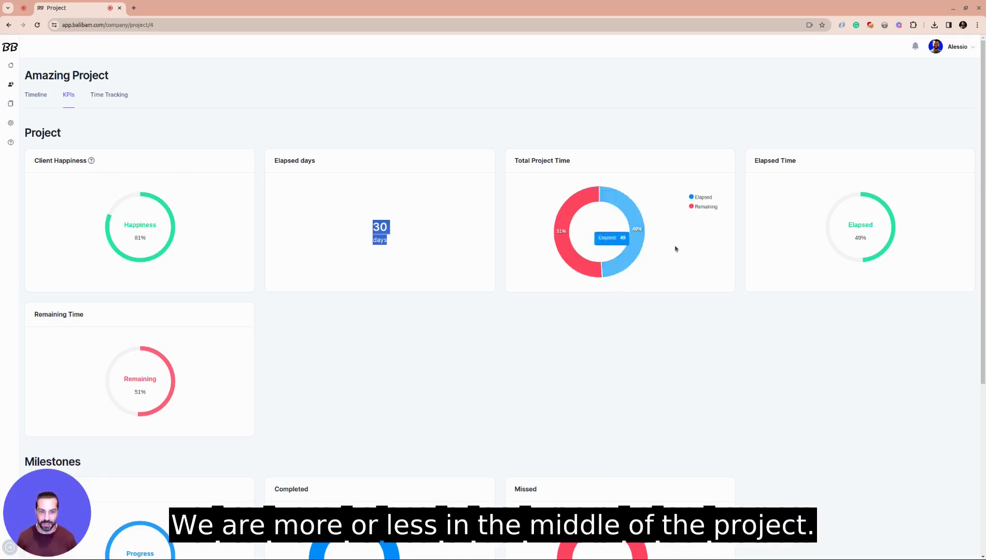
pyautogui.click(737, 376)
# Step: Examine the milestone KPIs for completed and missed milestones, and the deviation KPIs with the due date history chart
pyautogui.scroll(-5, 424, 192)
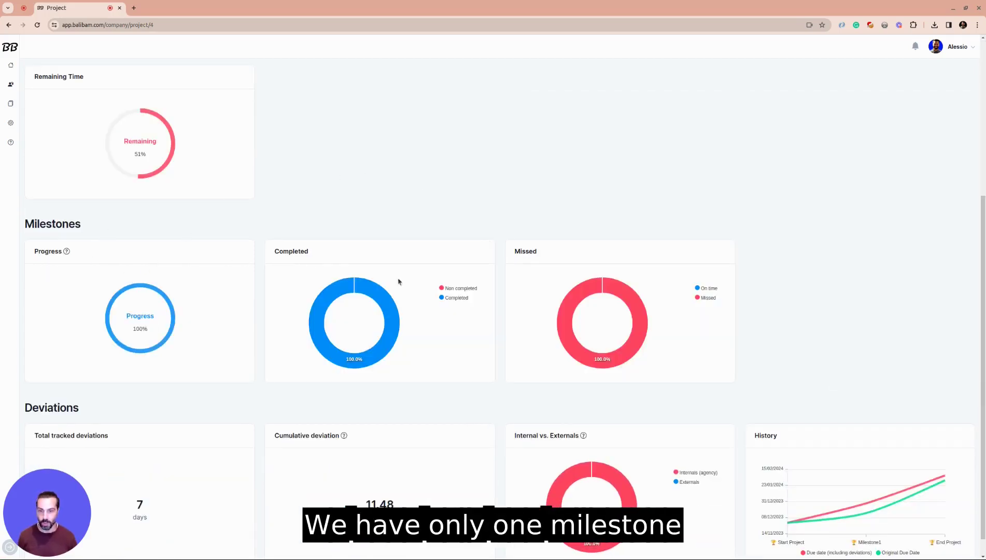
pyautogui.moveTo(396, 310)
pyautogui.moveTo(555, 311)
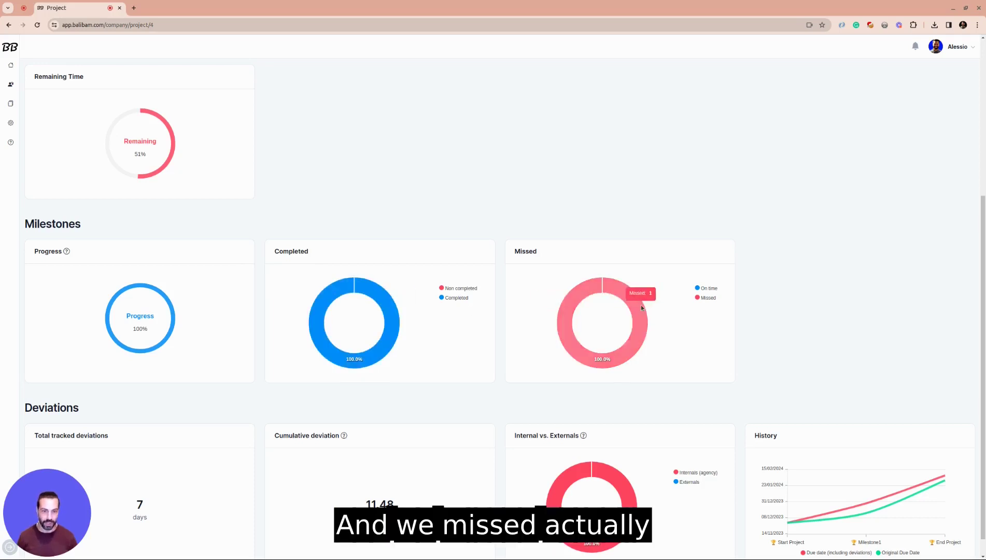
pyautogui.scroll(-1, 166, 489)
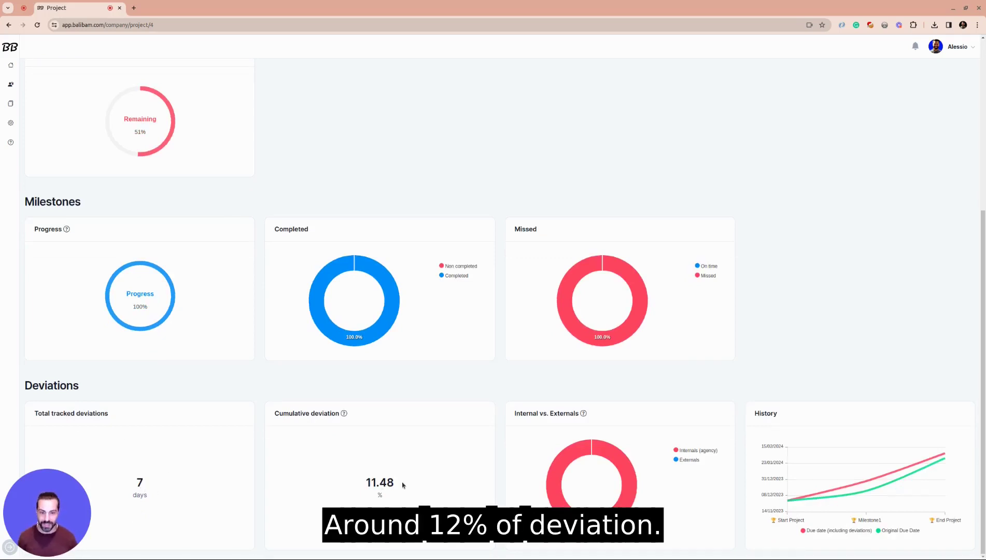
pyautogui.scroll(3, 394, 480)
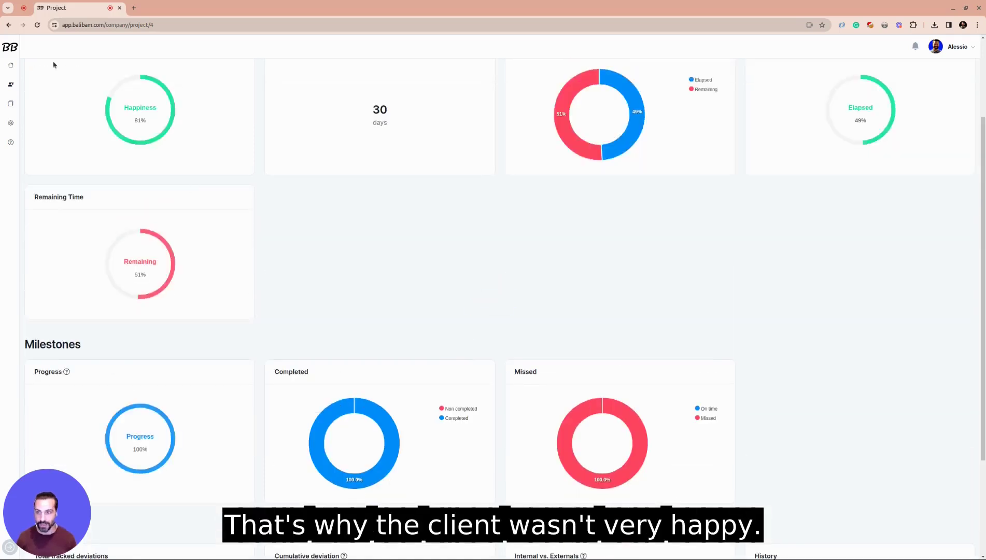
pyautogui.scroll(-3, 409, 310)
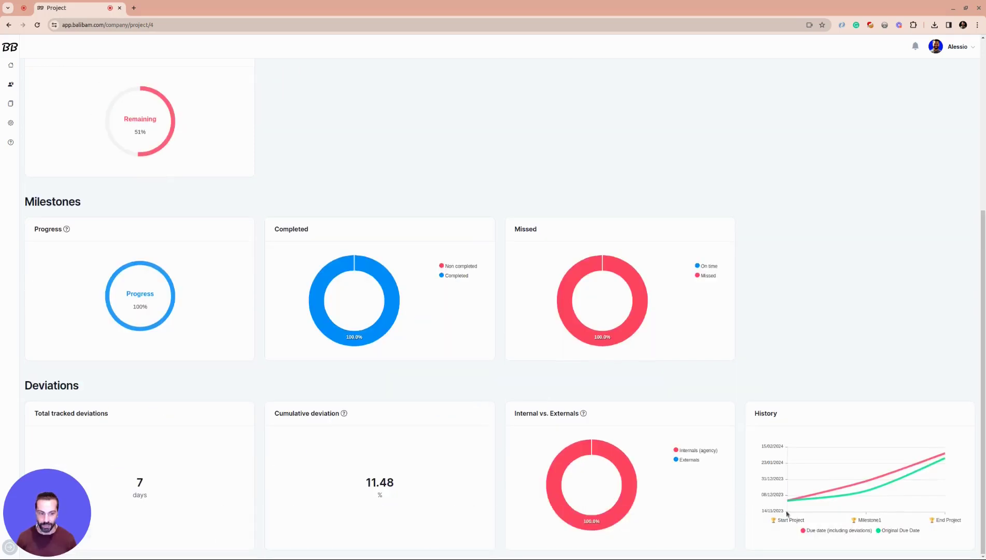
pyautogui.moveTo(814, 492)
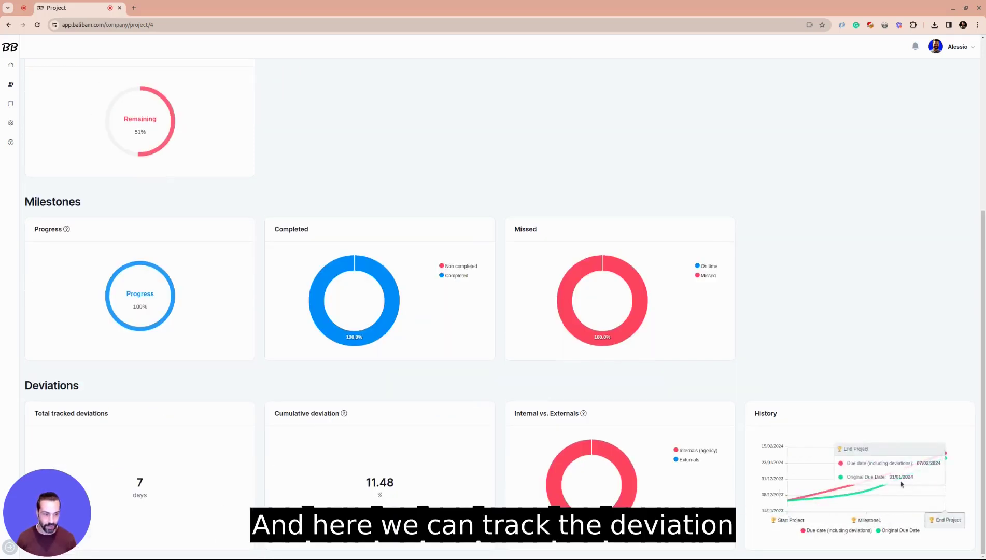
pyautogui.scroll(6, 728, 252)
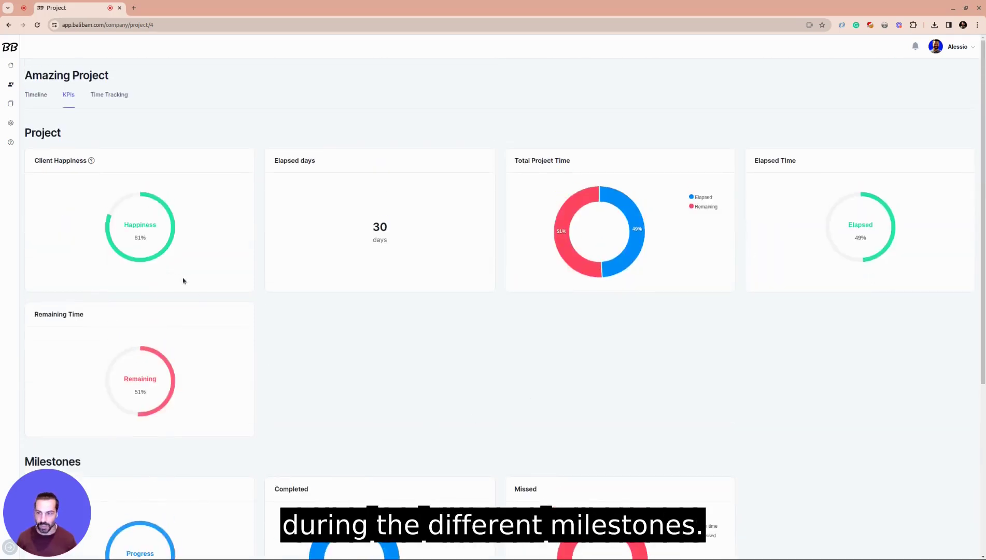
# Step: Open the project's time tracking calendar and begin a new time log of 8 hours
pyautogui.click(105, 99)
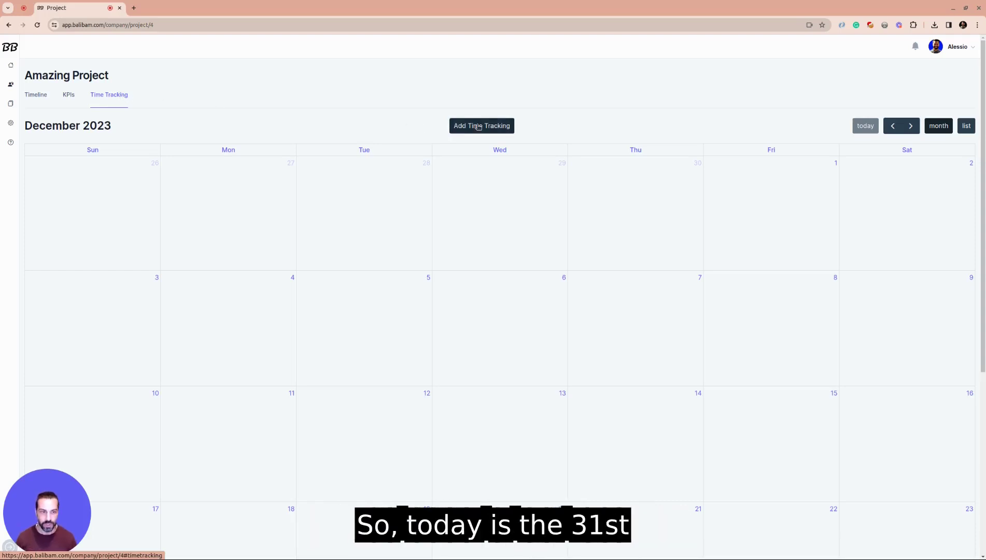
pyautogui.scroll(-5, 673, 278)
pyautogui.scroll(-1, 672, 278)
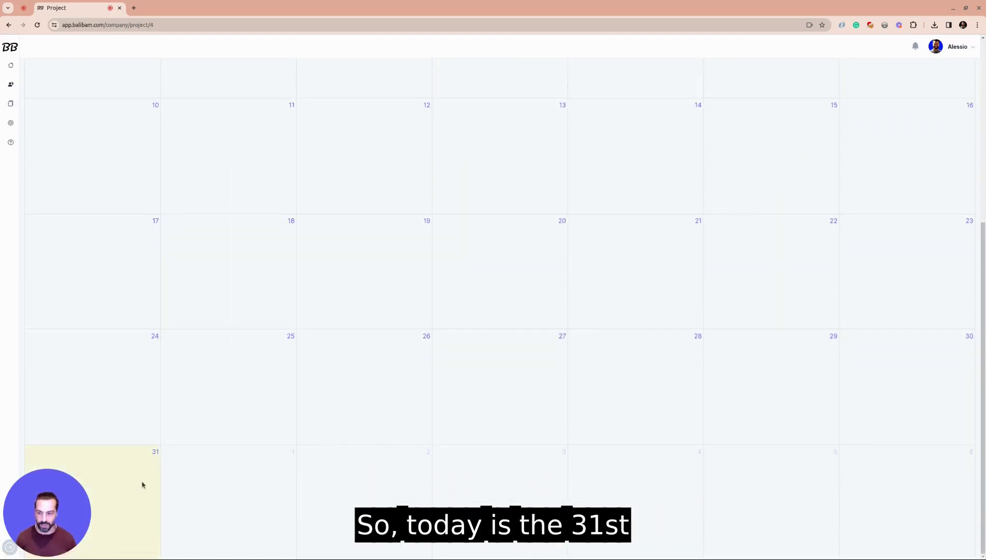
pyautogui.scroll(6, 459, 384)
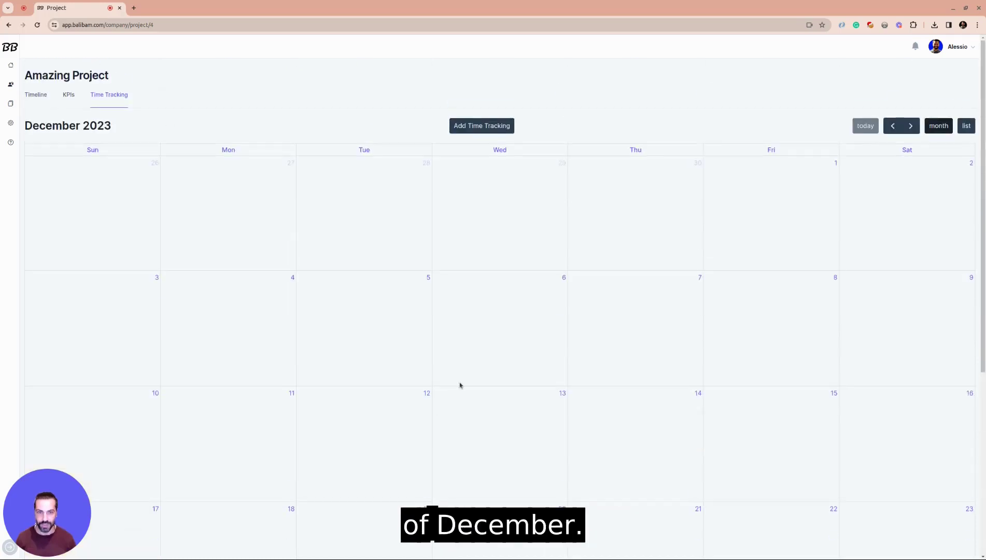
pyautogui.click(502, 129)
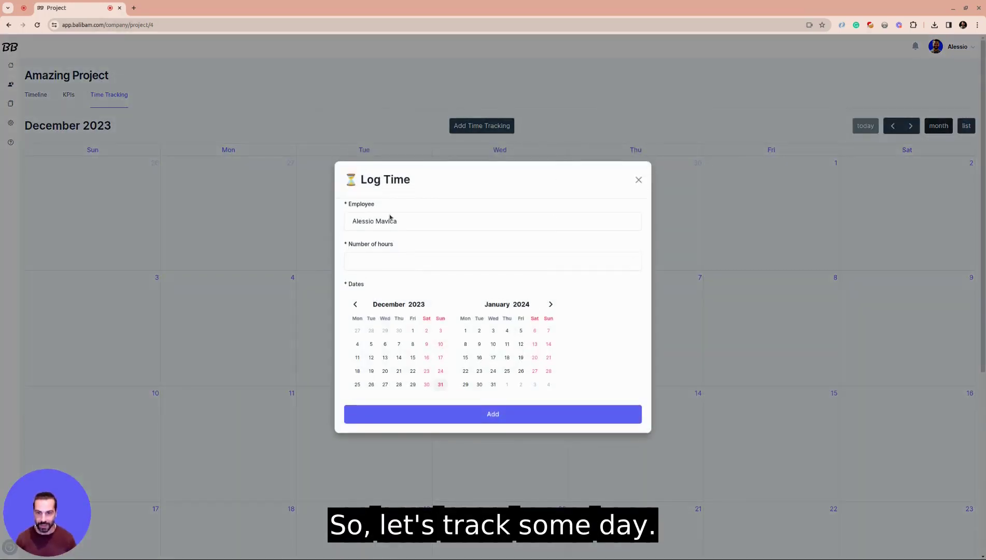
pyautogui.click(389, 263)
pyautogui.write('8')
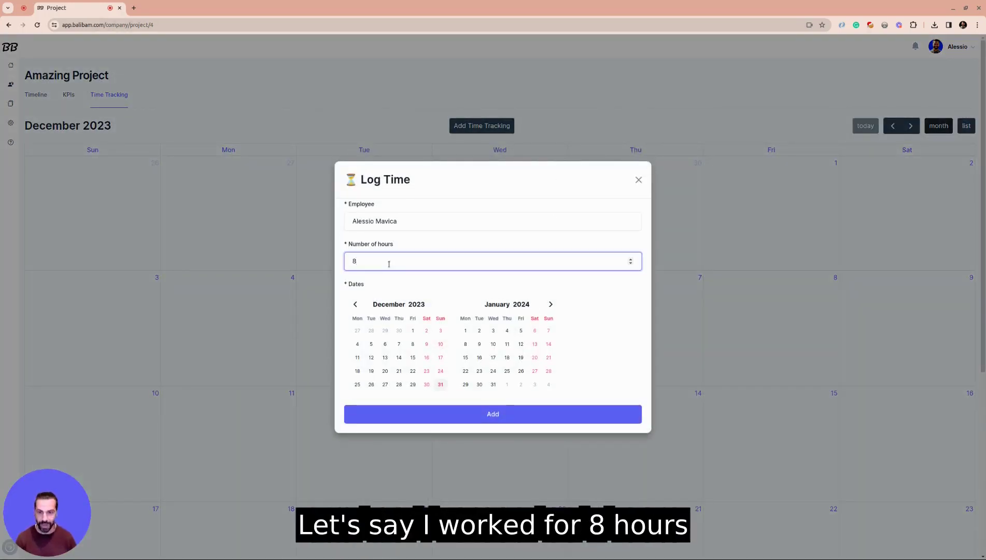
# Step: Select December 29, 30 and 31, 2023 as the dates for the time log and add it
pyautogui.click(440, 384)
pyautogui.click(426, 384)
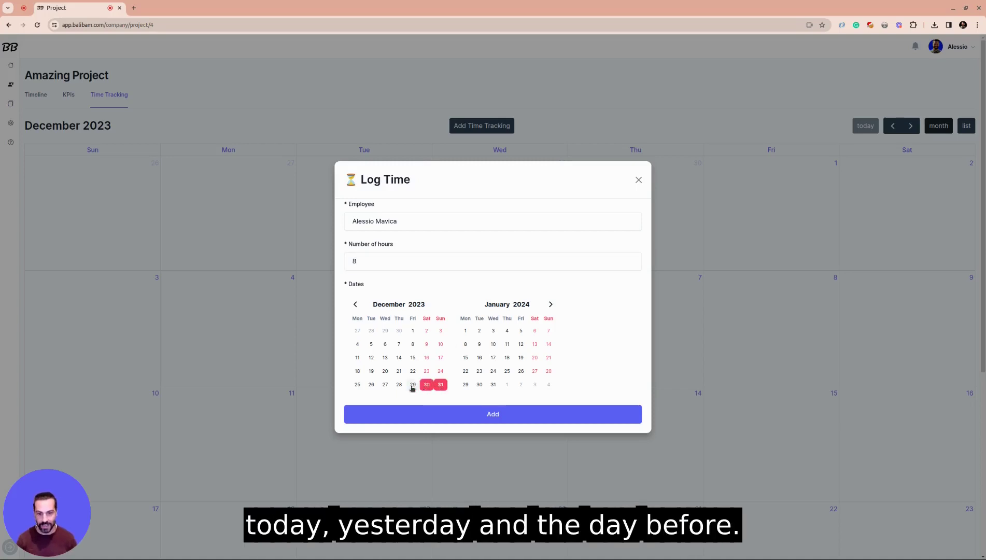
pyautogui.click(412, 384)
pyautogui.click(485, 413)
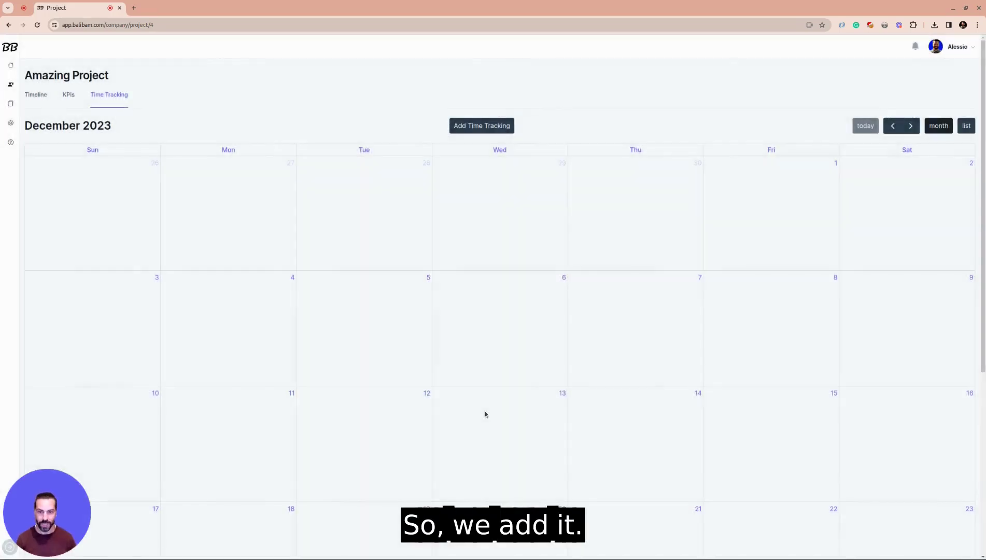
# Step: Review the logged hours at the end of December on the calendar and switch the time tracking to list view
pyautogui.scroll(-5, 518, 367)
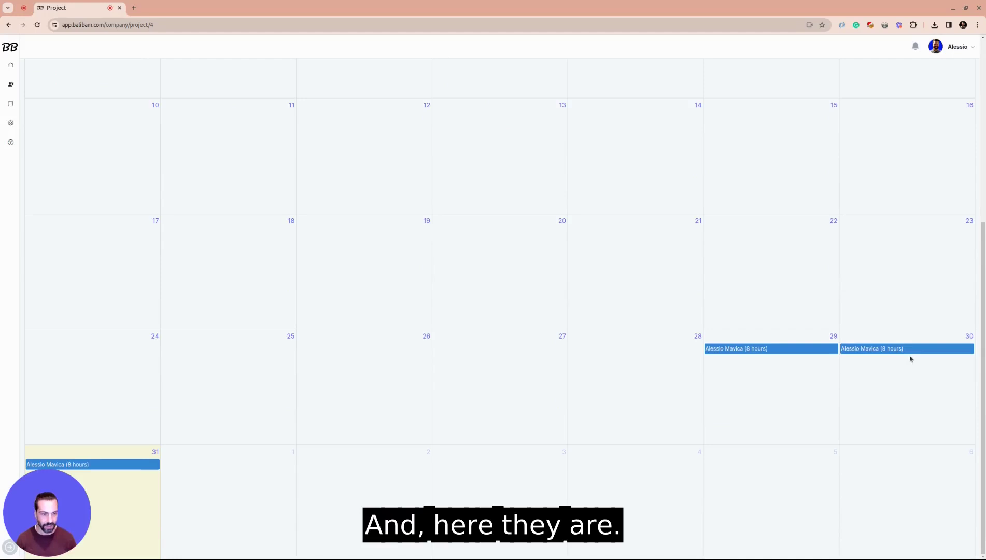
pyautogui.click(780, 353)
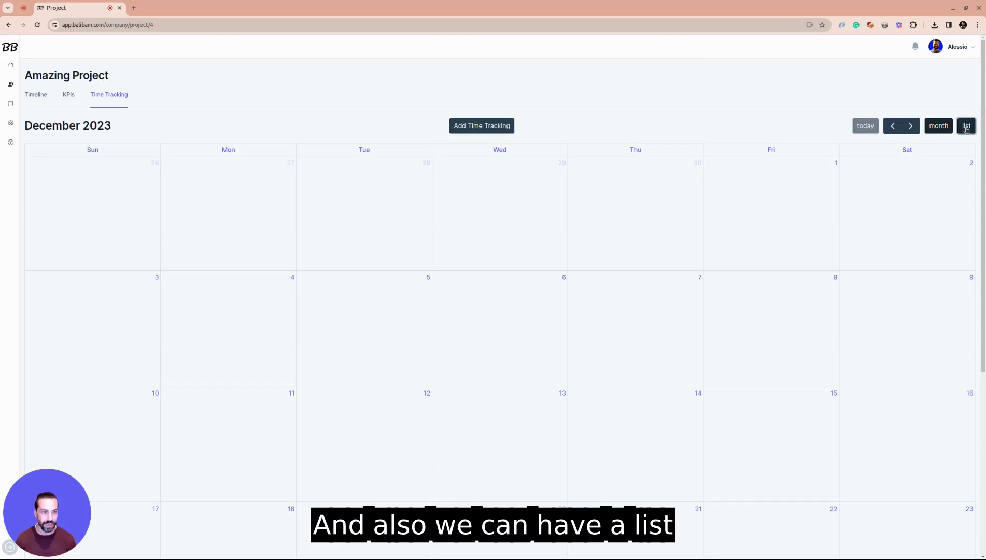
pyautogui.click(966, 126)
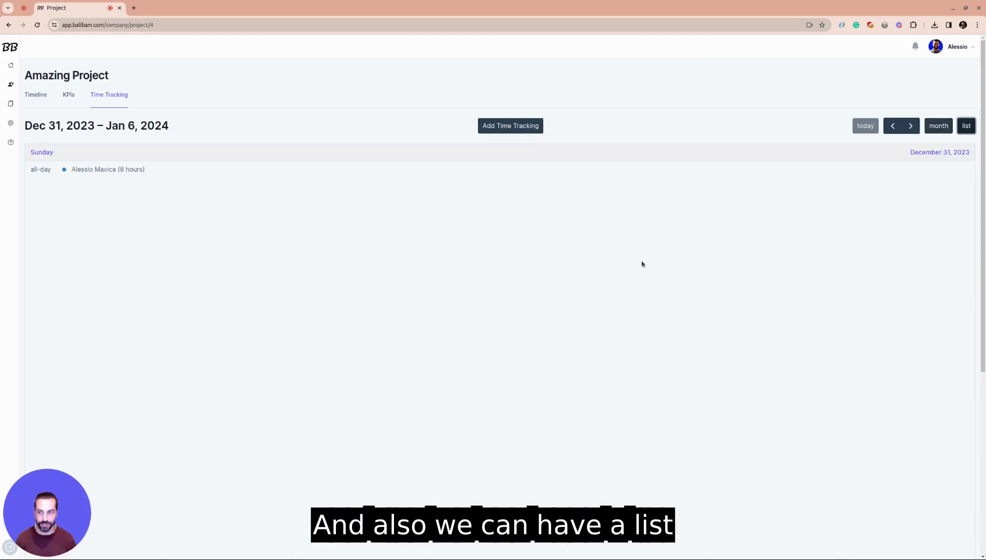